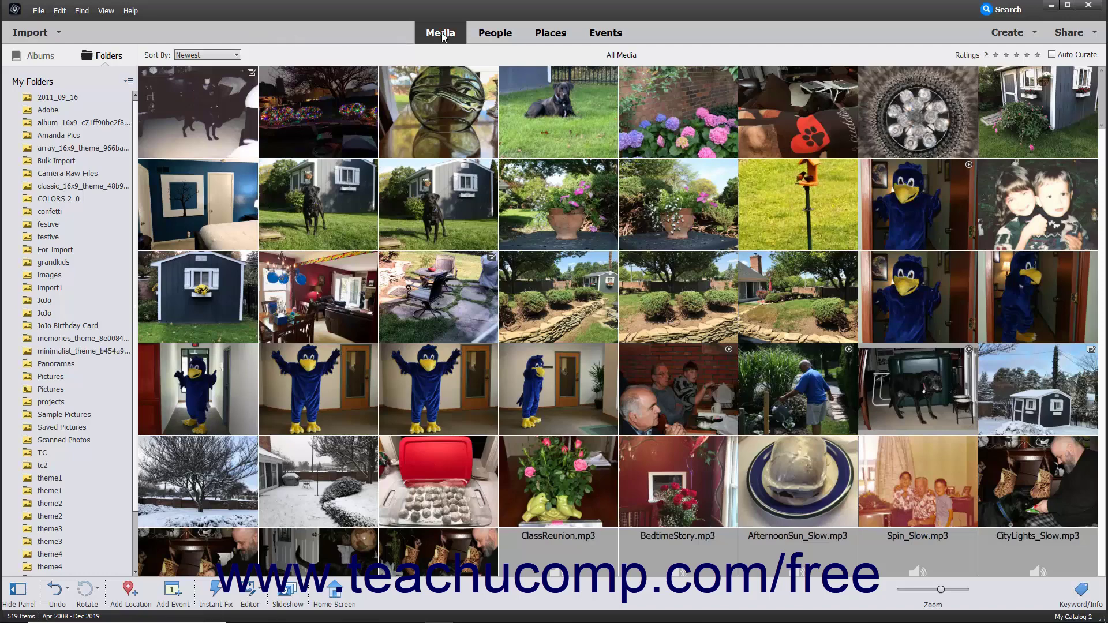
Resize the All Media thumbnails with the Zoom slider until seven photos fit per row.
{"action": "scroll", "coordinate": [363, 183], "scroll_direction": "down", "scroll_amount": 5}
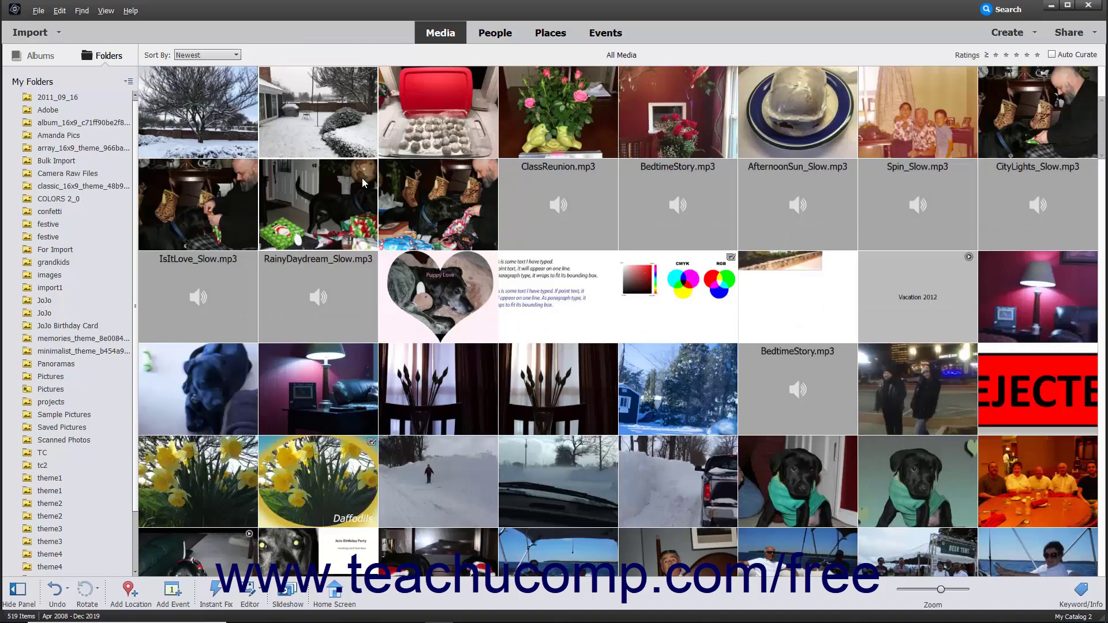
{"action": "scroll", "coordinate": [361, 202], "scroll_direction": "up", "scroll_amount": 5}
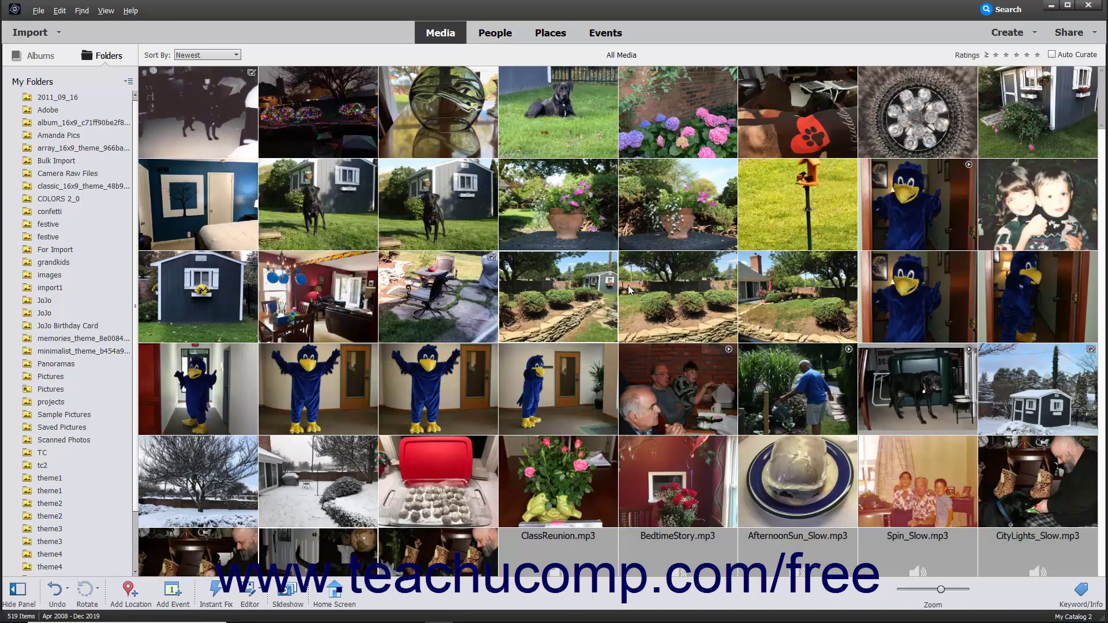
{"action": "left_click_drag", "start_coordinate": [940, 589], "coordinate": [939, 590]}
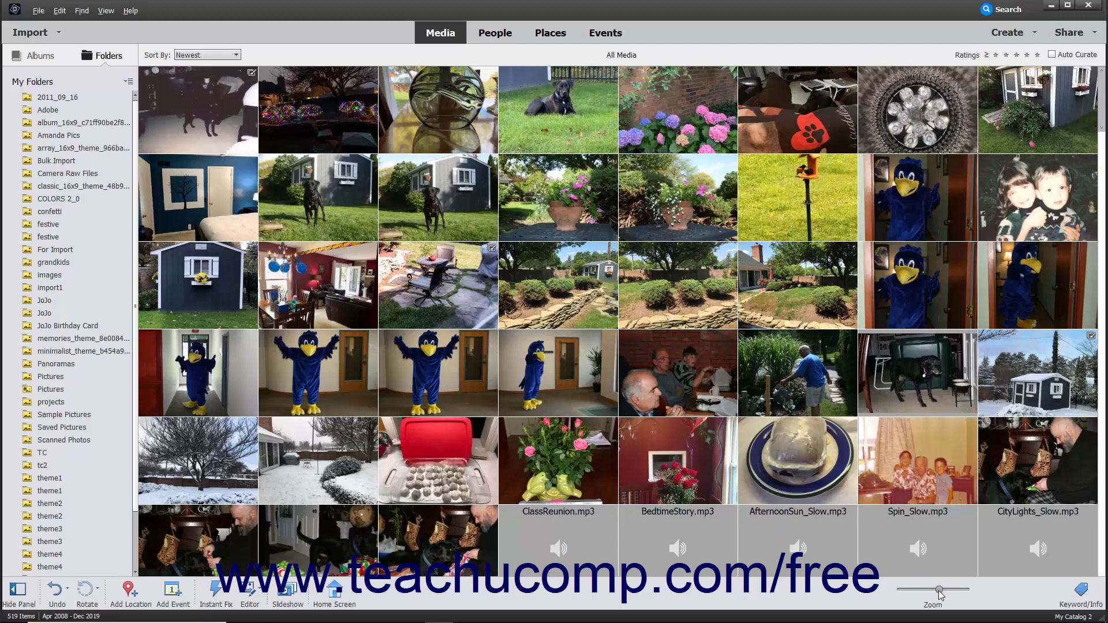
{"action": "left_click_drag", "start_coordinate": [938, 591], "coordinate": [943, 589]}
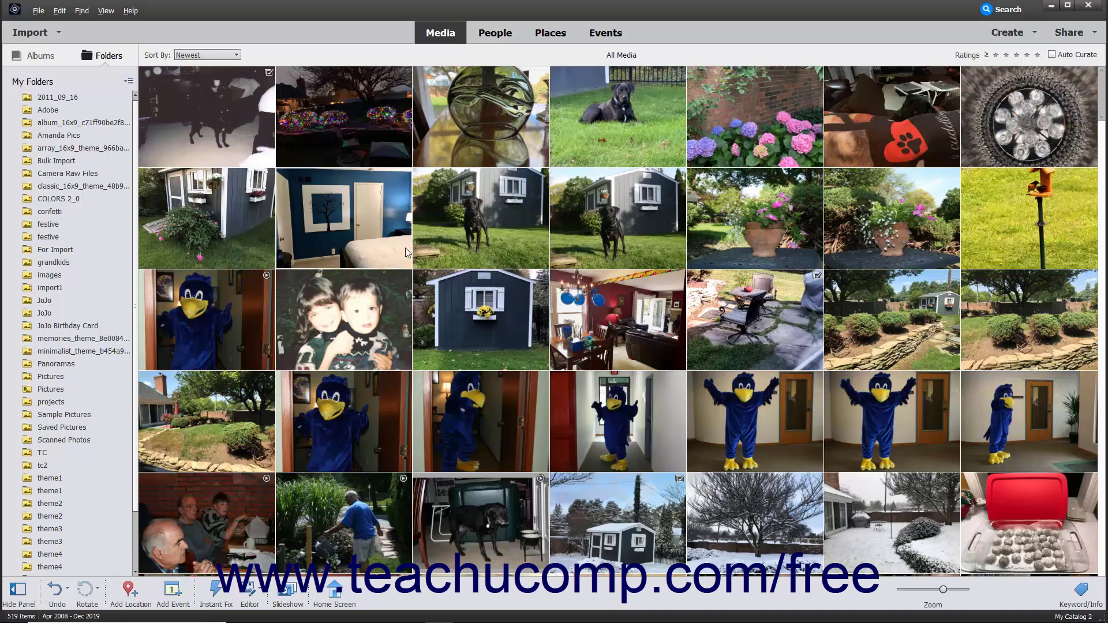
{"action": "left_click", "coordinate": [106, 10]}
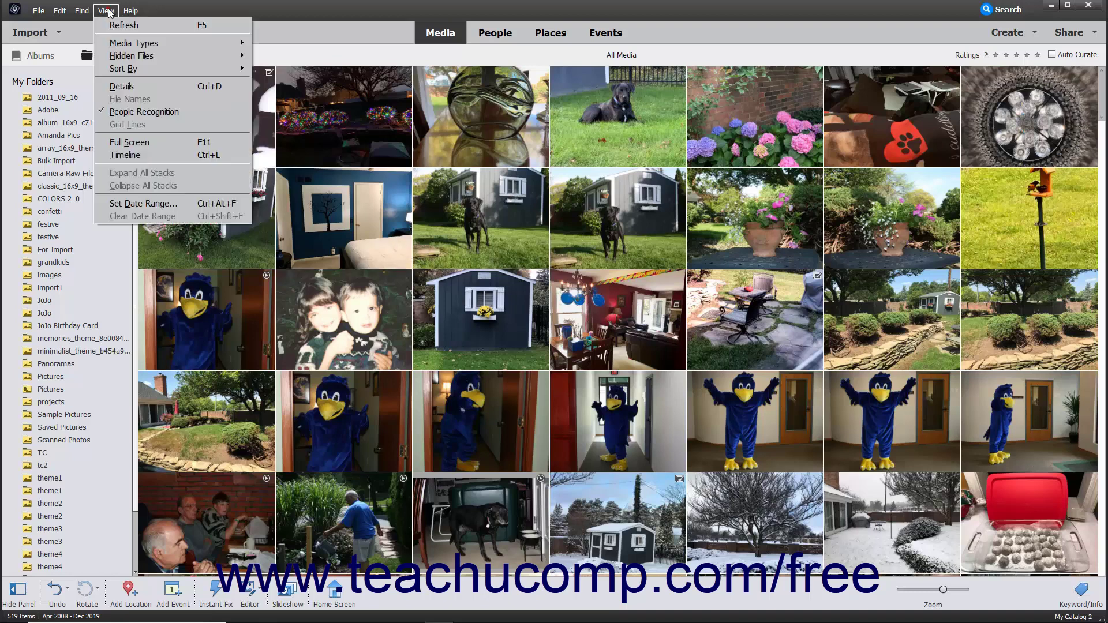
{"action": "left_click", "coordinate": [120, 87]}
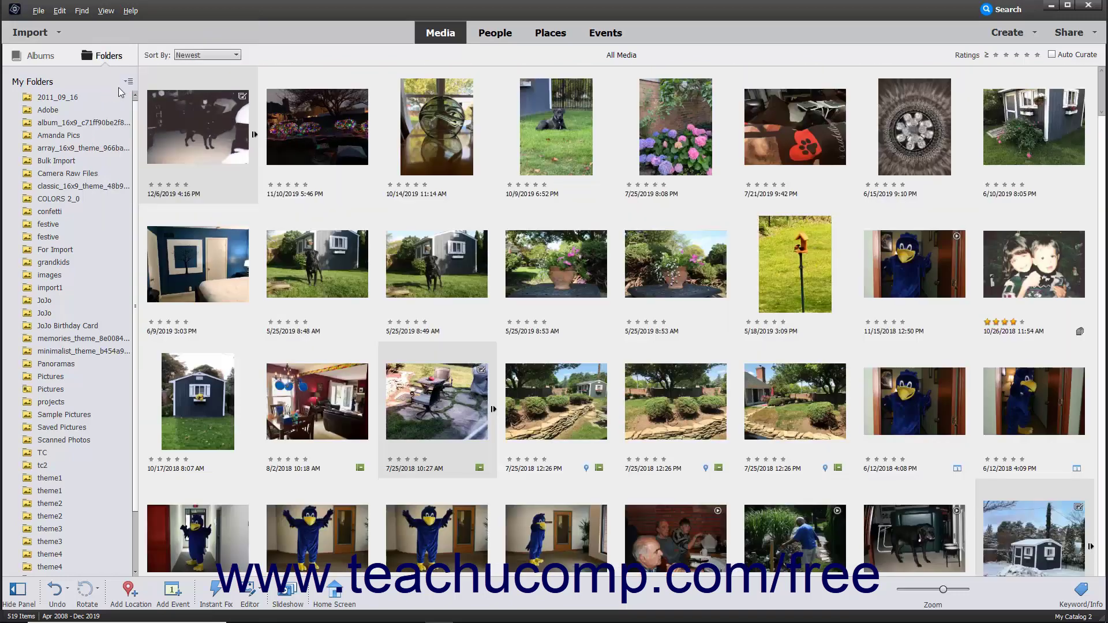
{"action": "left_click", "coordinate": [105, 10]}
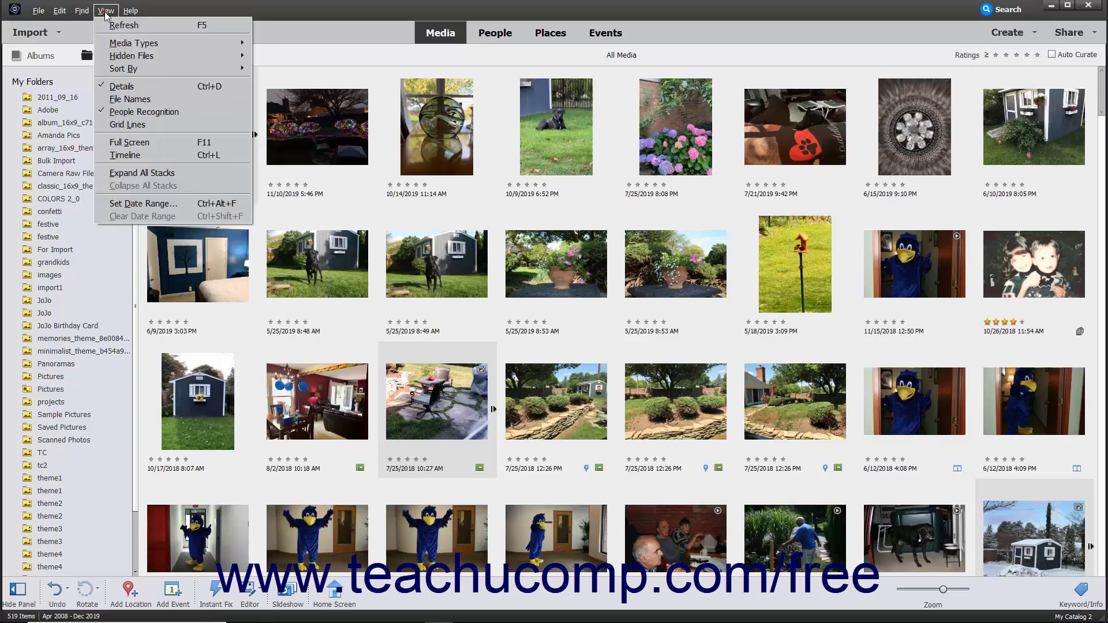
{"action": "left_click", "coordinate": [114, 87]}
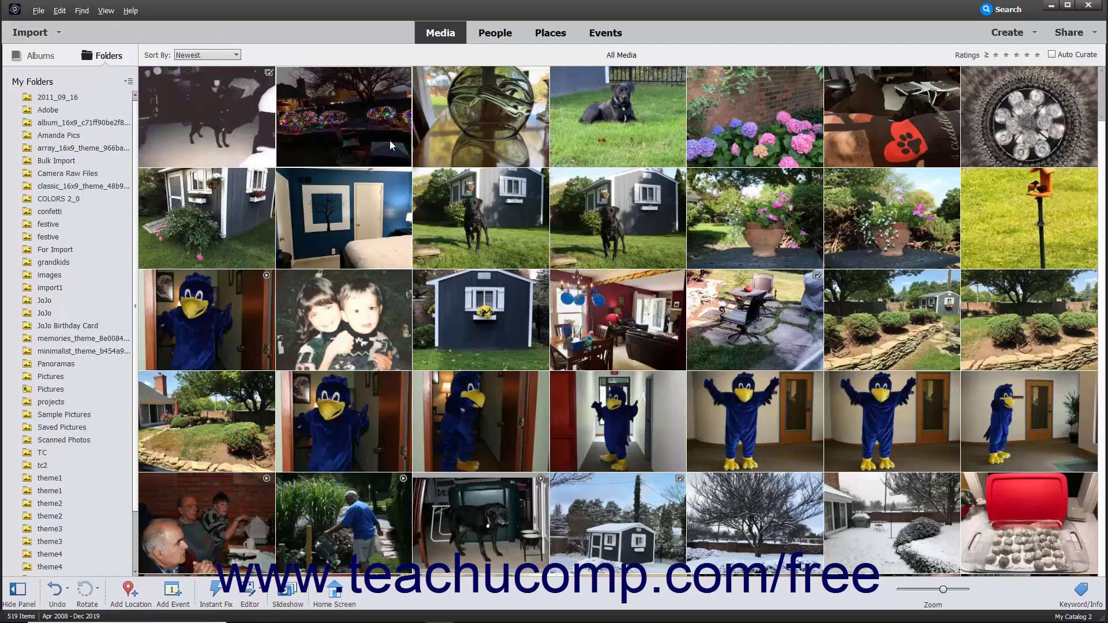
{"action": "left_click", "coordinate": [379, 126]}
{"action": "double_click", "coordinate": [380, 126]}
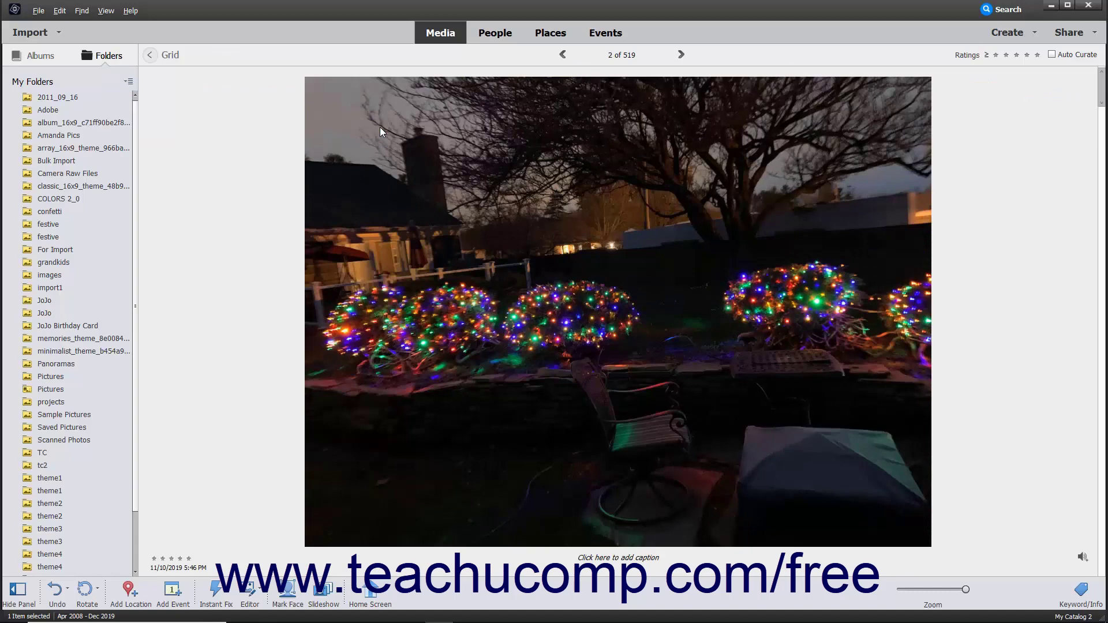
{"action": "left_click", "coordinate": [170, 57]}
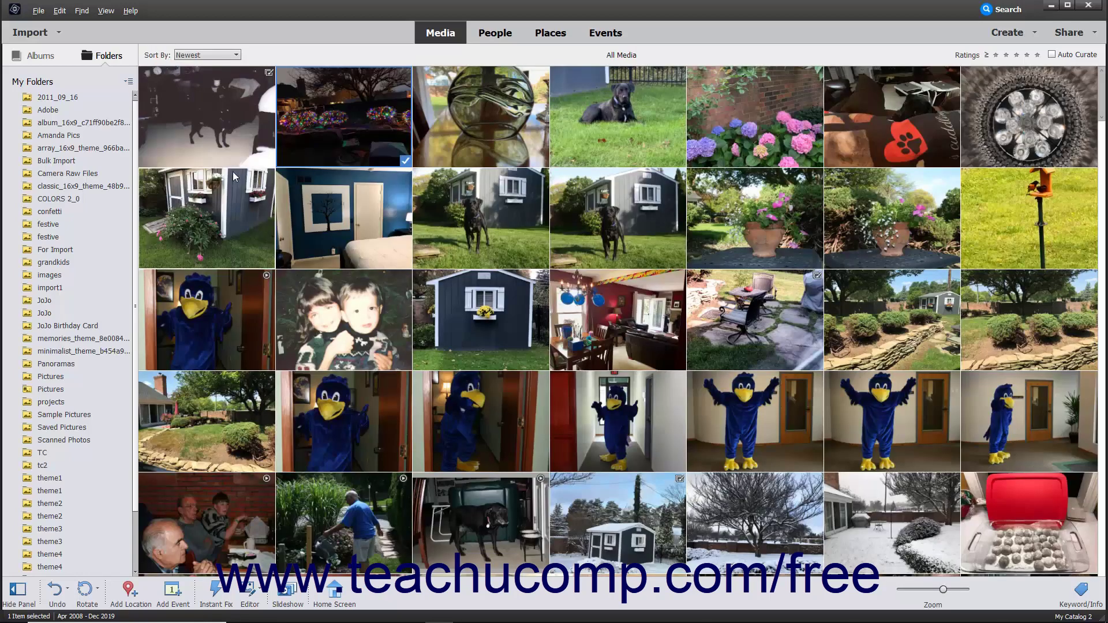
Select the 12 photos from the string lights through the flower pots and view them Full Screen.
{"action": "left_click", "coordinate": [837, 218], "text": "shift"}
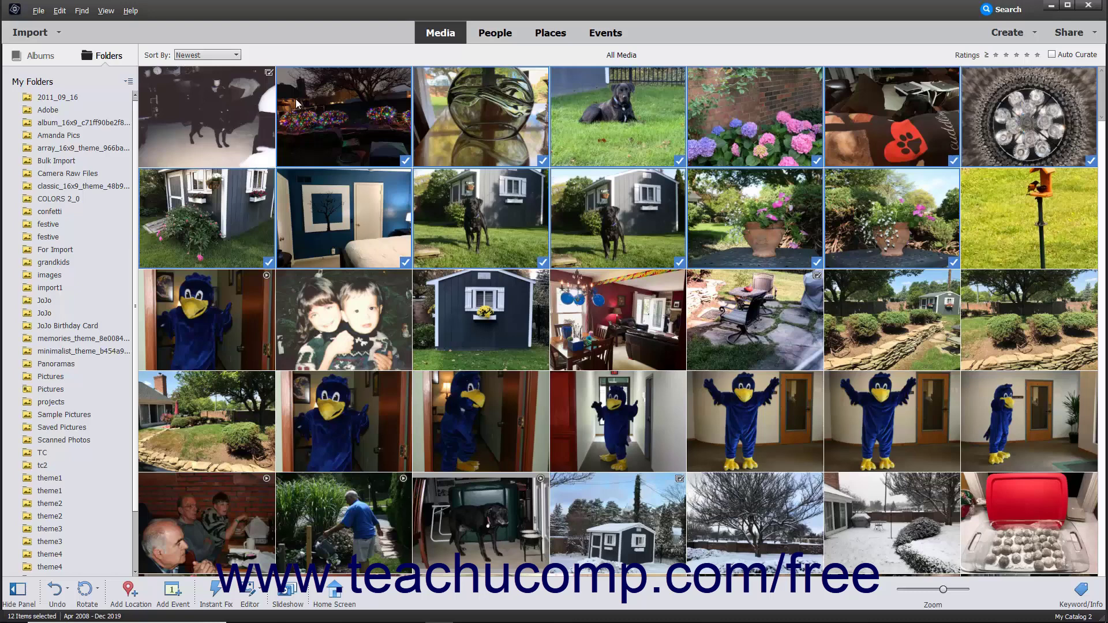
{"action": "left_click", "coordinate": [106, 10]}
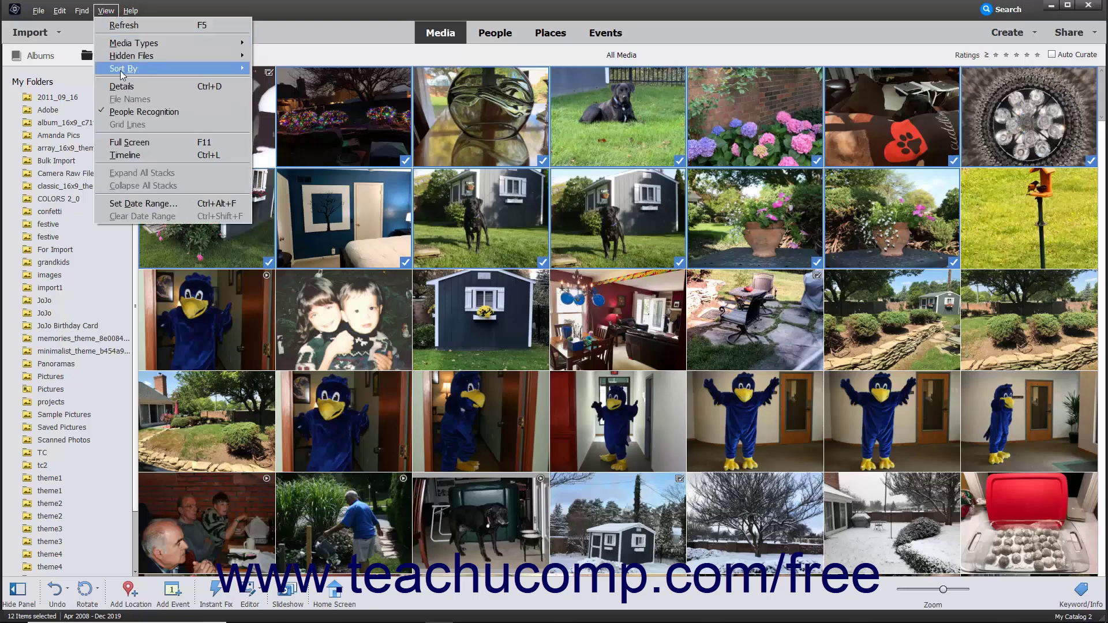
{"action": "left_click", "coordinate": [130, 143]}
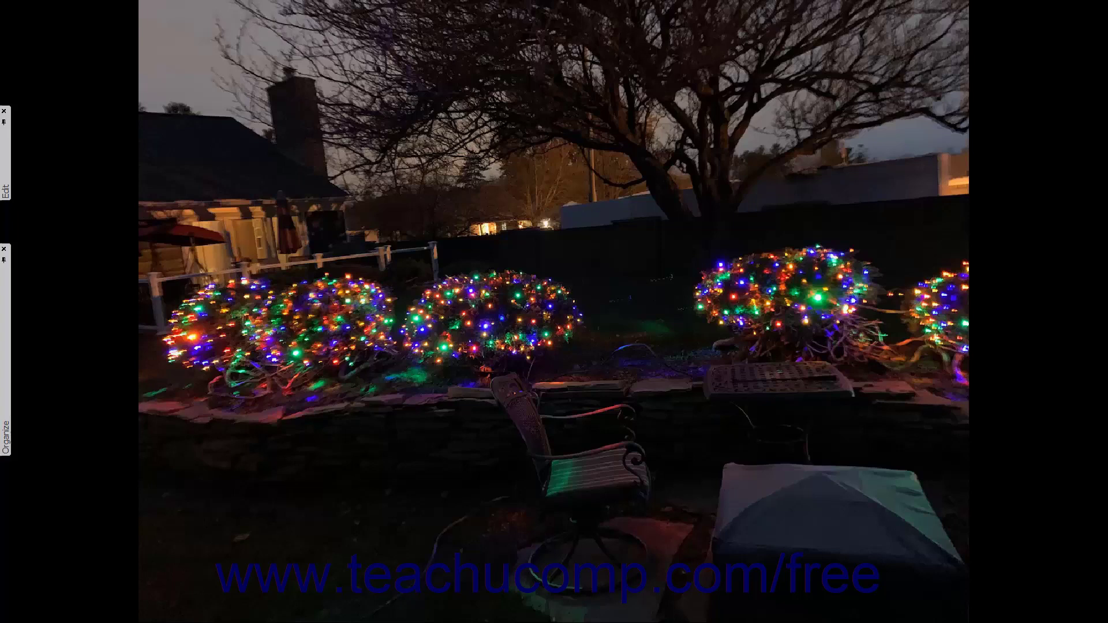
{"action": "mouse_move", "coordinate": [238, 202]}
{"action": "mouse_move", "coordinate": [403, 385]}
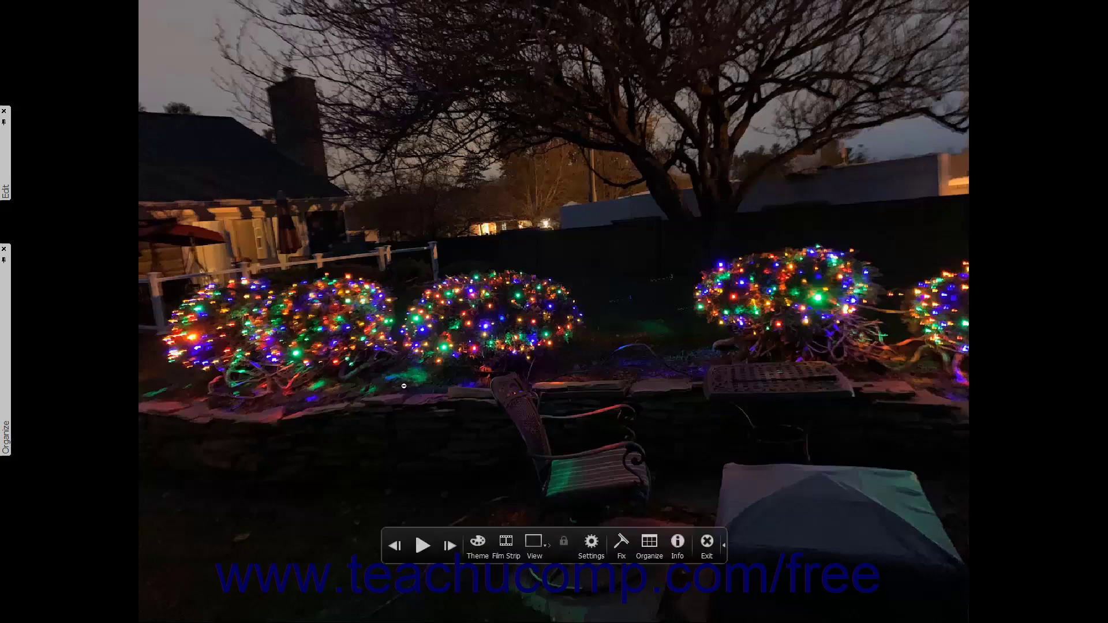
{"action": "mouse_move", "coordinate": [4, 185]}
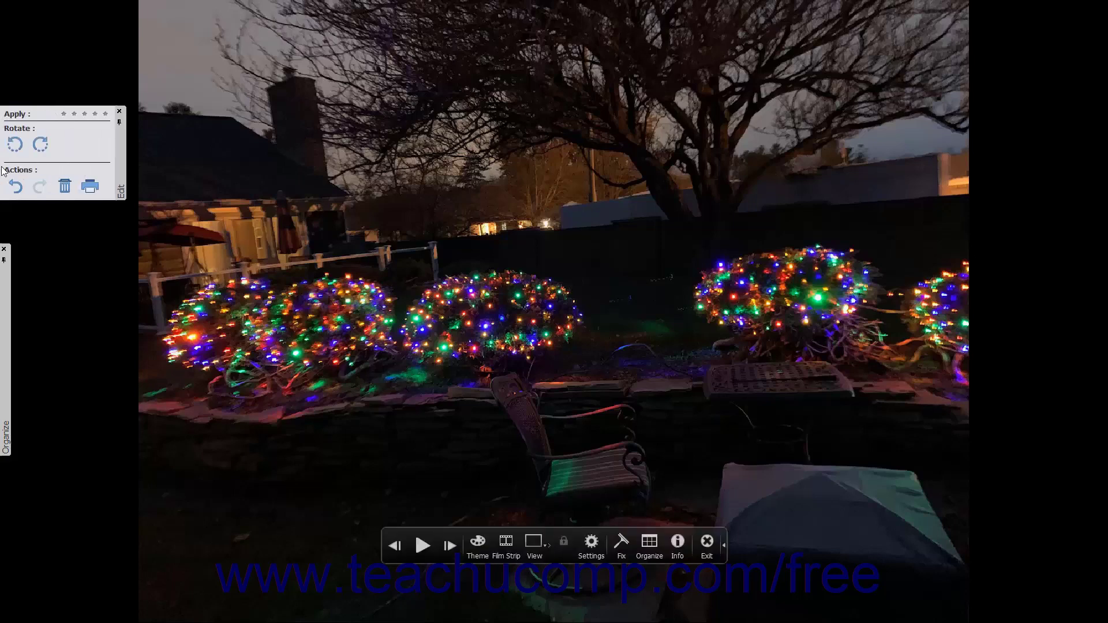
{"action": "mouse_move", "coordinate": [3, 309]}
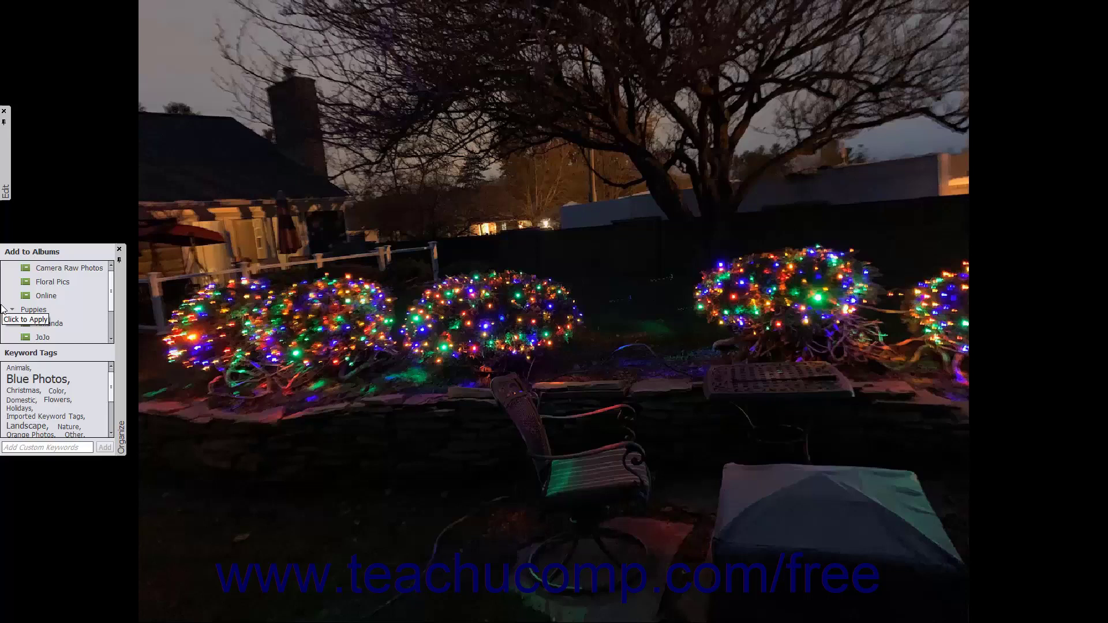
{"action": "mouse_move", "coordinate": [2, 153]}
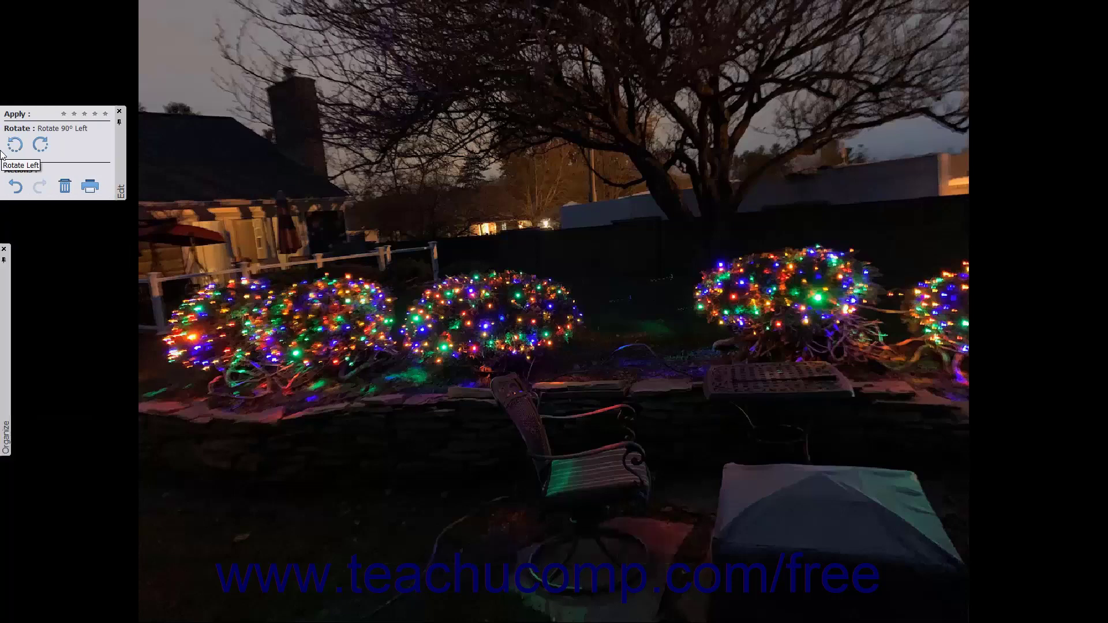
{"action": "mouse_move", "coordinate": [169, 146]}
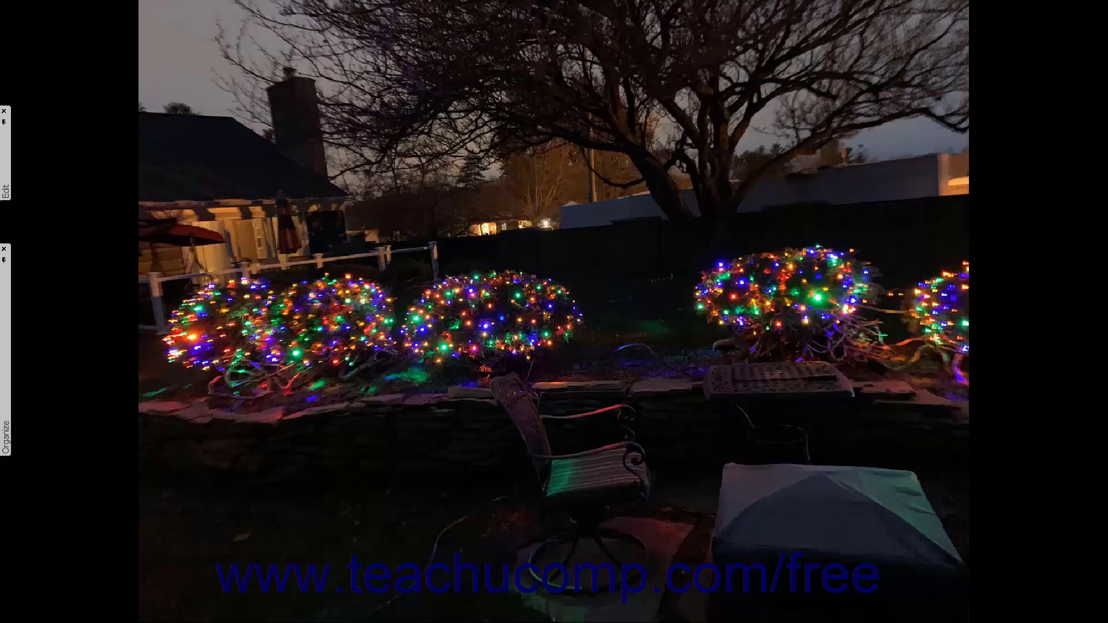
{"action": "mouse_move", "coordinate": [242, 258]}
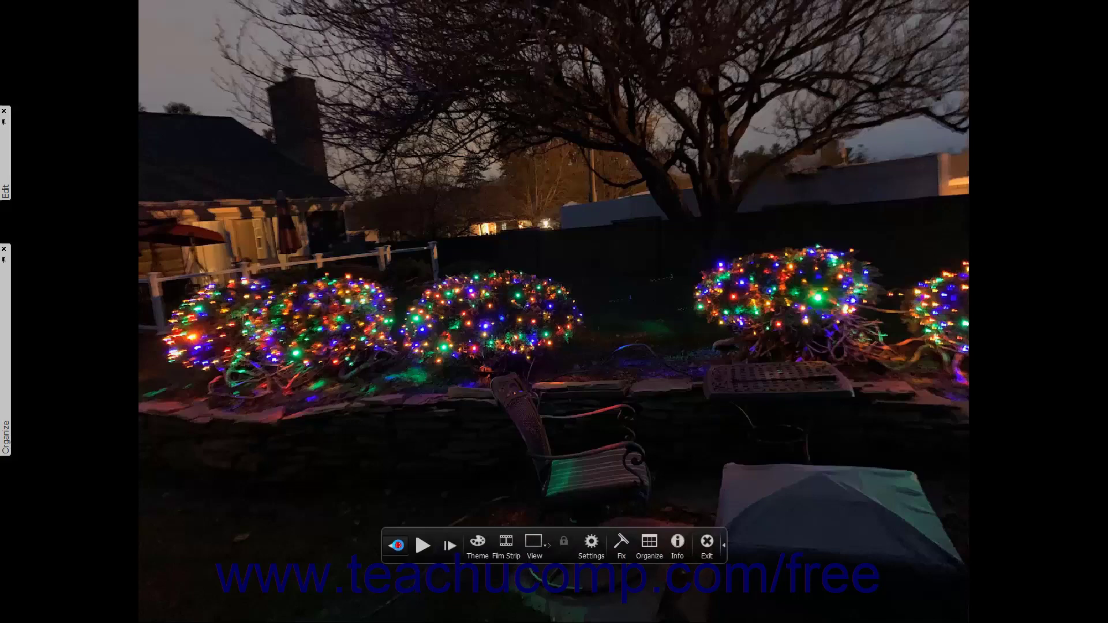
Step forward and back, play then pause the slideshow, and advance to the glass vase photo.
{"action": "left_click", "coordinate": [394, 545]}
{"action": "left_click", "coordinate": [449, 547]}
{"action": "left_click", "coordinate": [423, 546]}
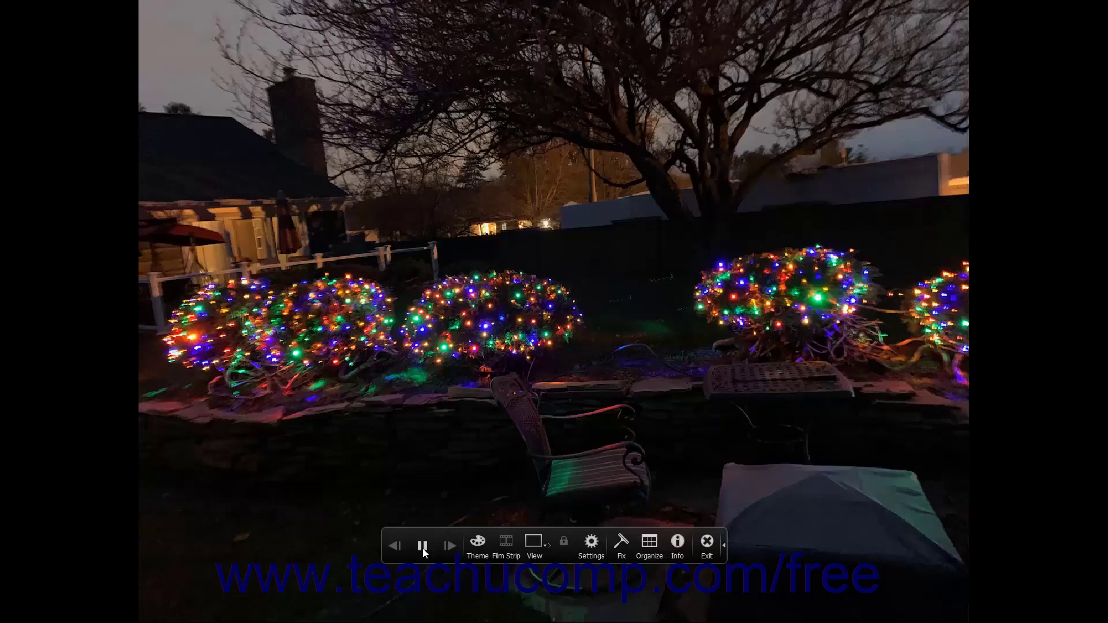
{"action": "left_click", "coordinate": [423, 546]}
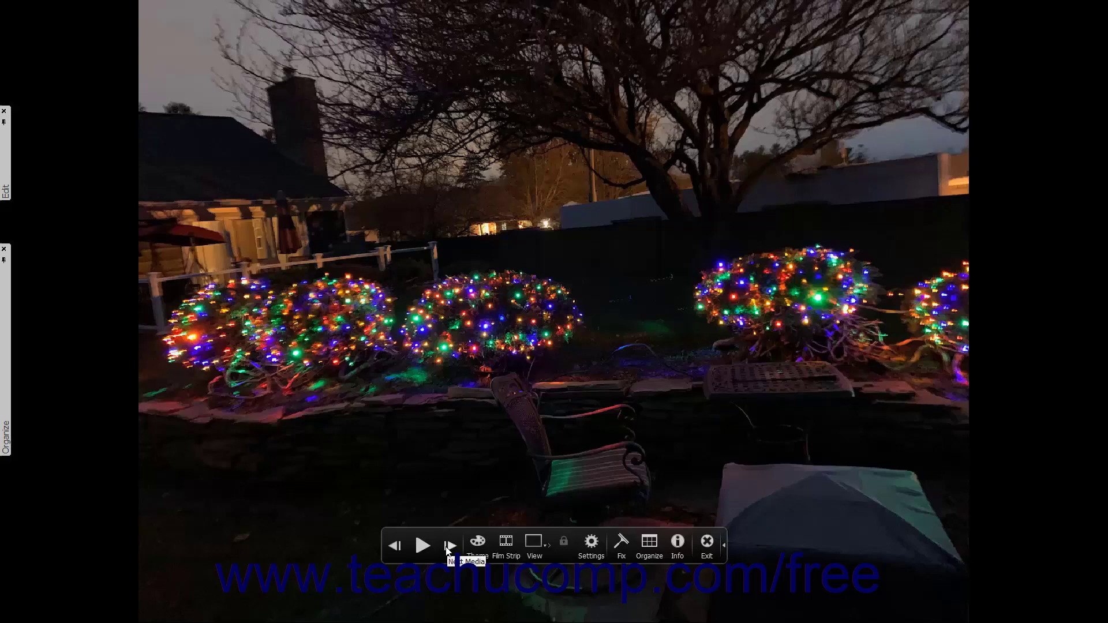
{"action": "left_click", "coordinate": [447, 547]}
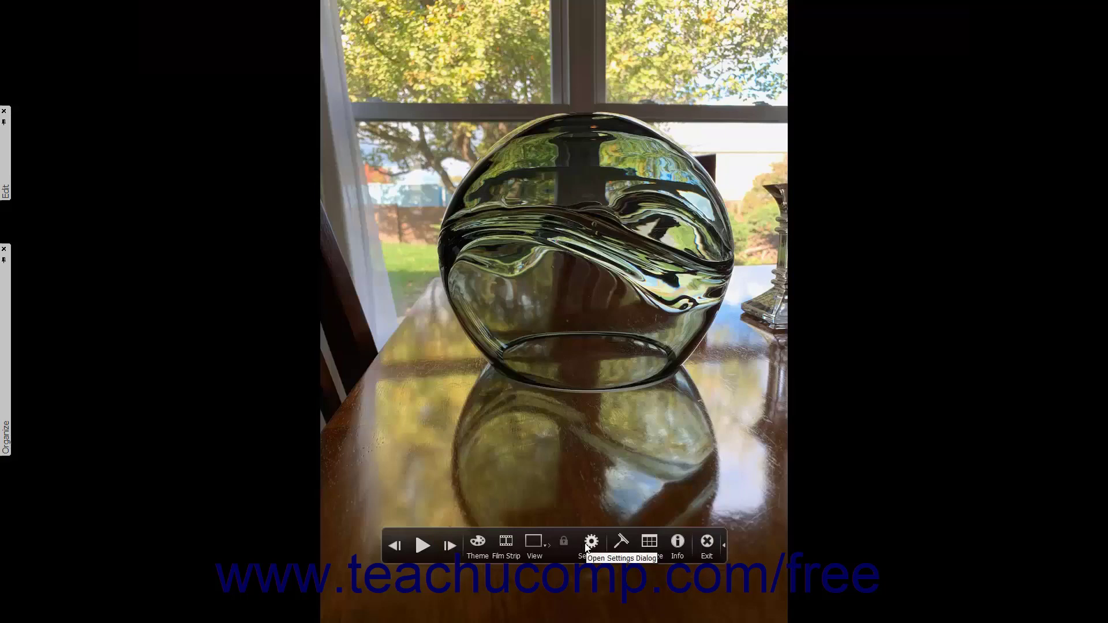
In Full Screen View Options, choose RainyDaydream_Slow.mp3 as the background music file.
{"action": "left_click", "coordinate": [586, 543]}
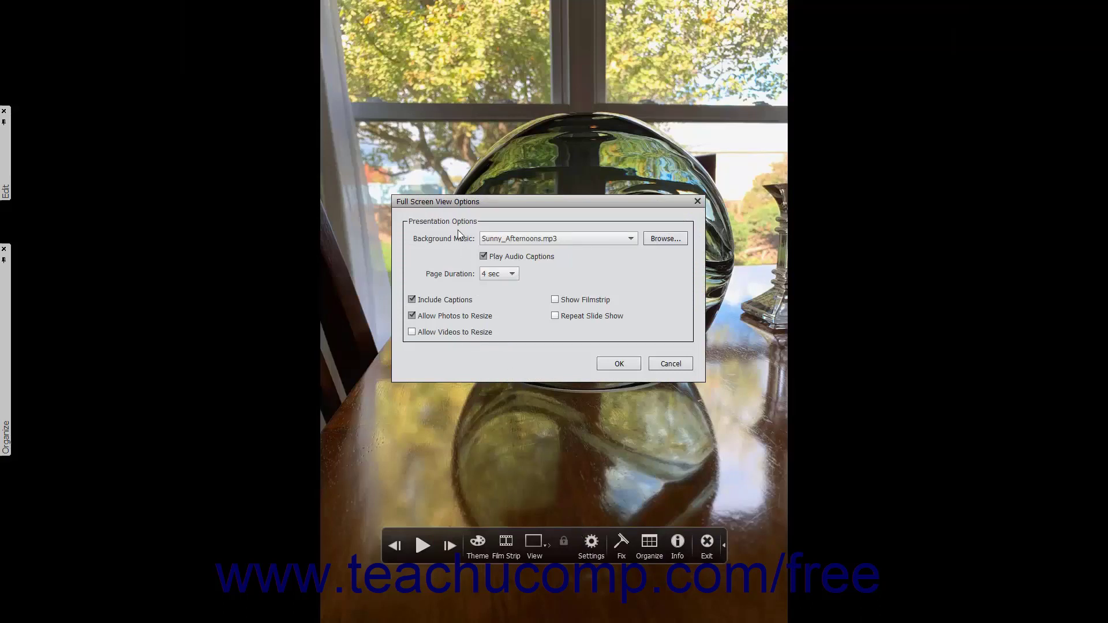
{"action": "left_click", "coordinate": [555, 239]}
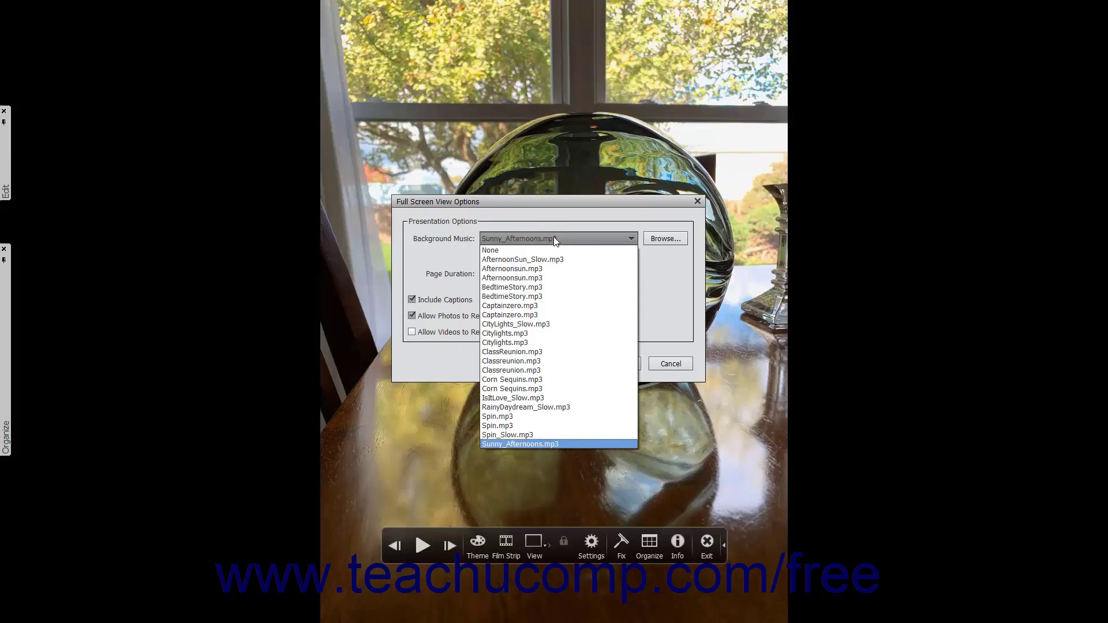
{"action": "left_click", "coordinate": [526, 250]}
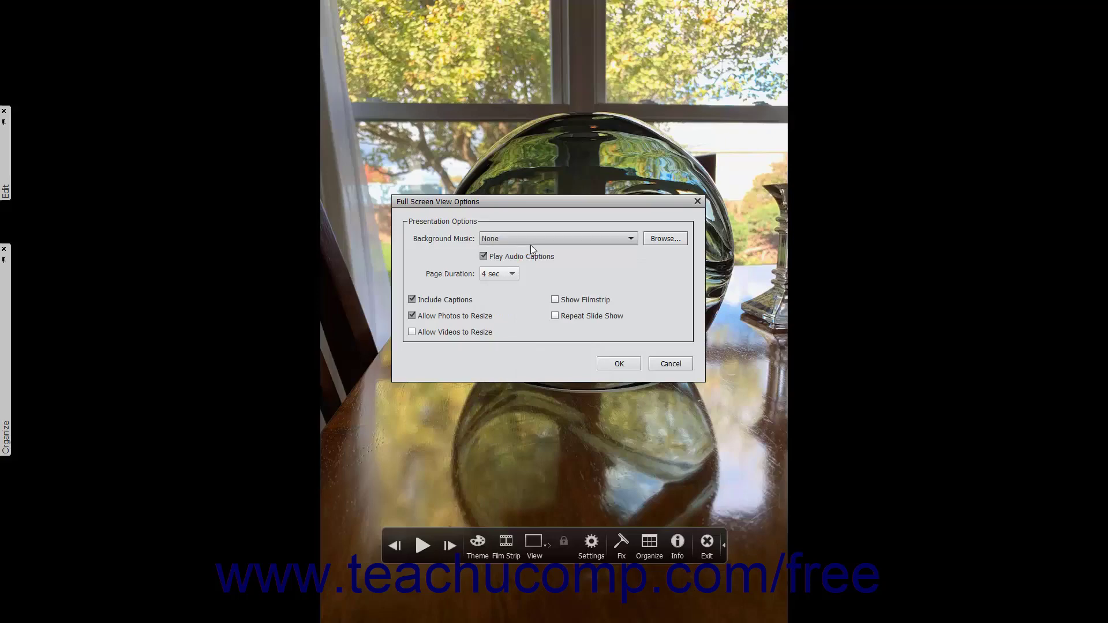
{"action": "left_click", "coordinate": [650, 239]}
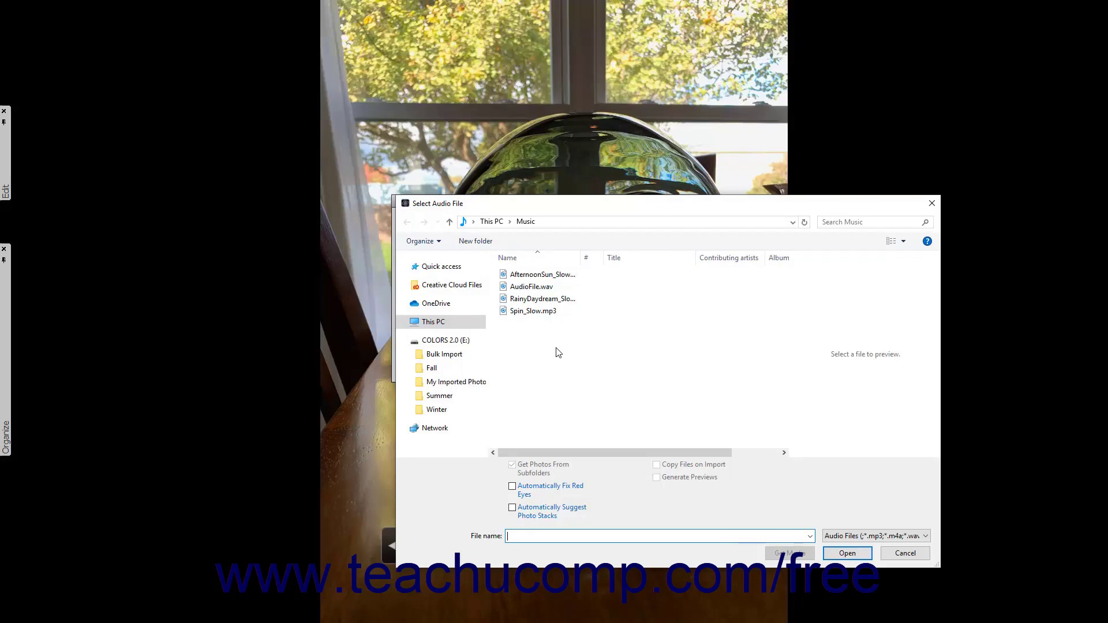
{"action": "left_click", "coordinate": [535, 300]}
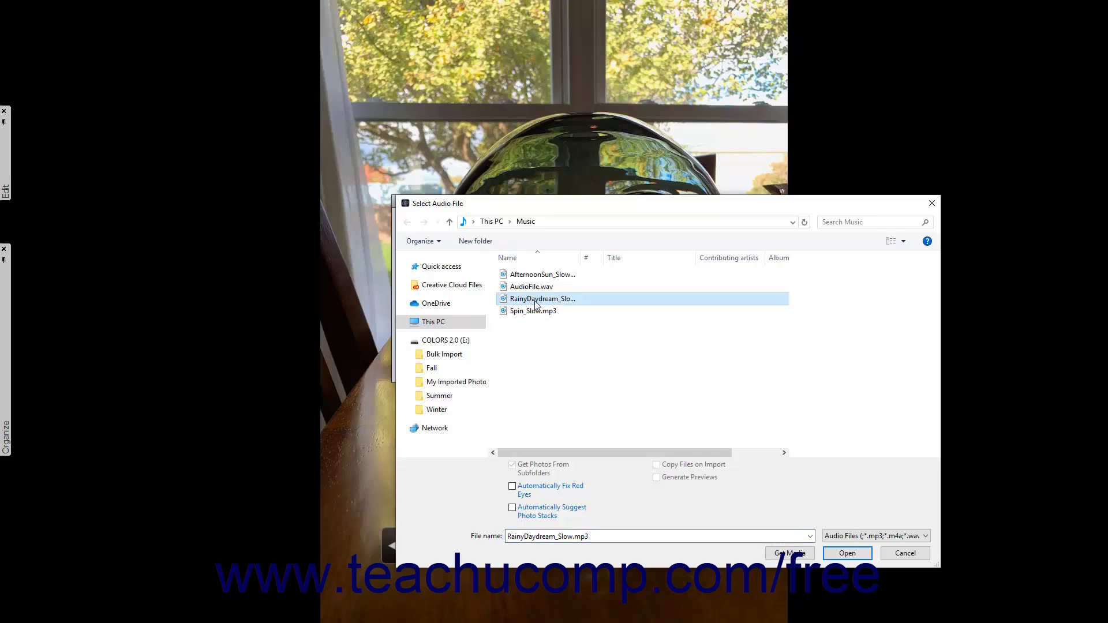
{"action": "left_click", "coordinate": [831, 552]}
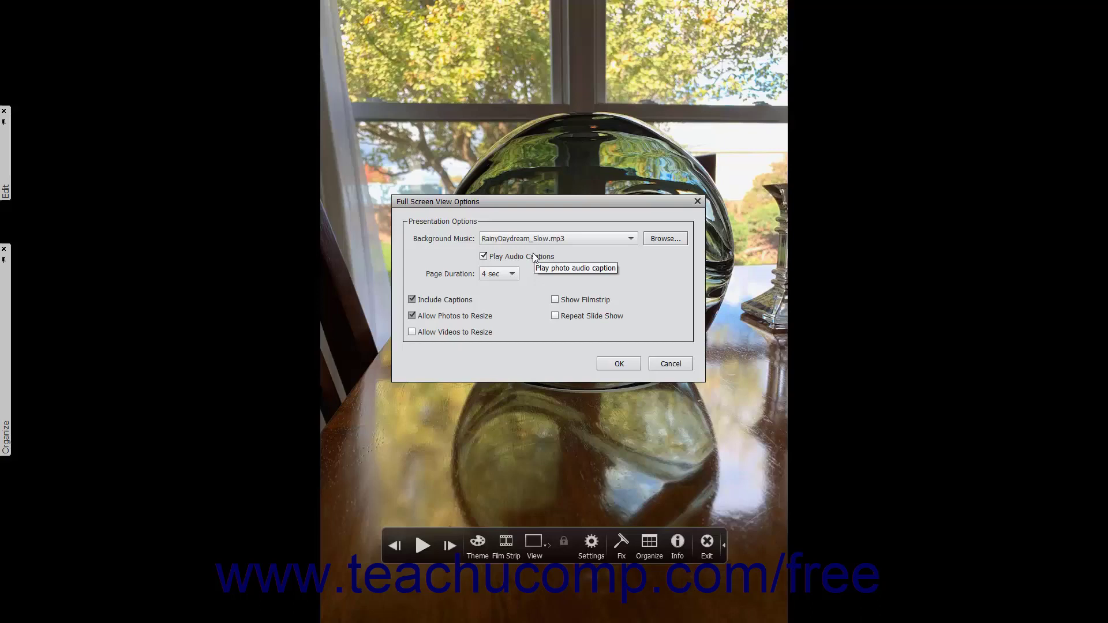
Keep 4 sec page duration, set Background Music to None, and apply the options.
{"action": "left_click", "coordinate": [511, 274]}
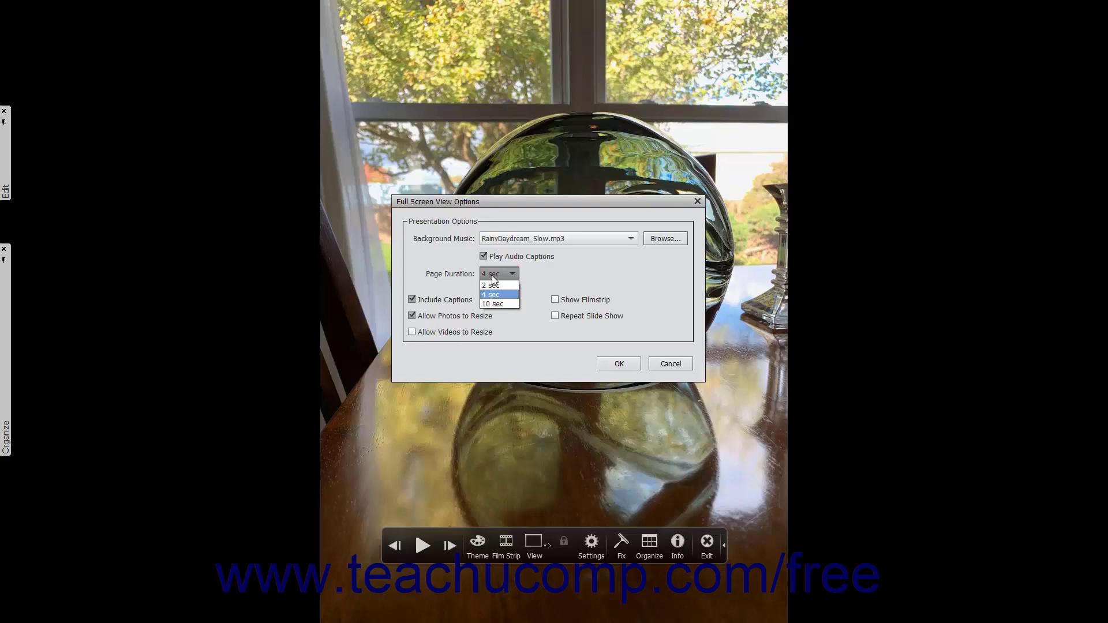
{"action": "left_click", "coordinate": [544, 279]}
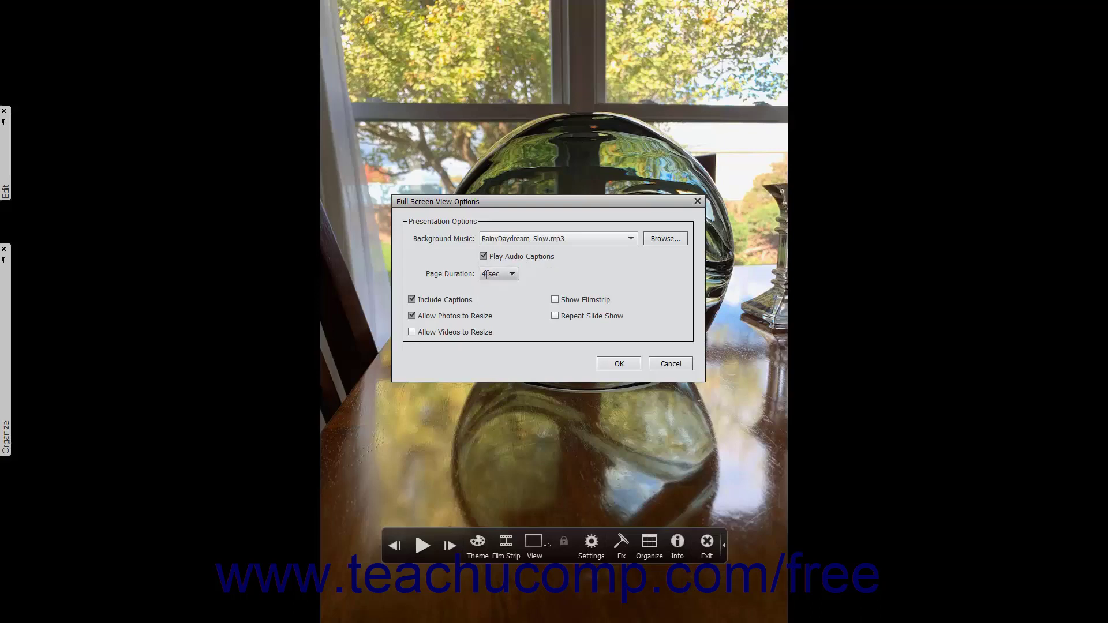
{"action": "left_click", "coordinate": [485, 274]}
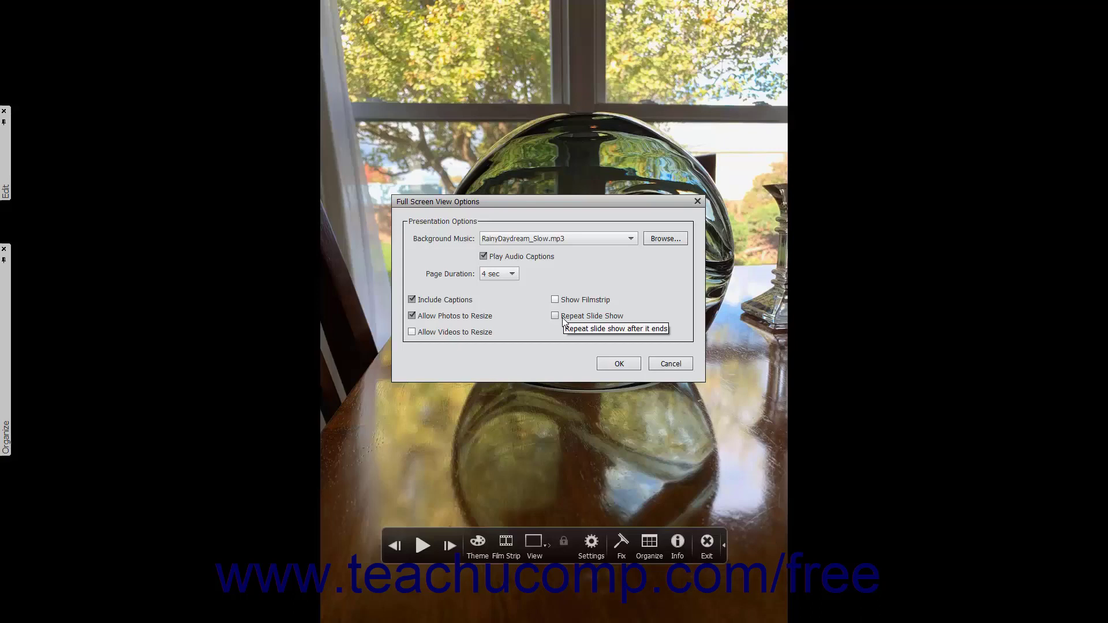
{"action": "left_click", "coordinate": [539, 242]}
{"action": "left_click", "coordinate": [532, 248]}
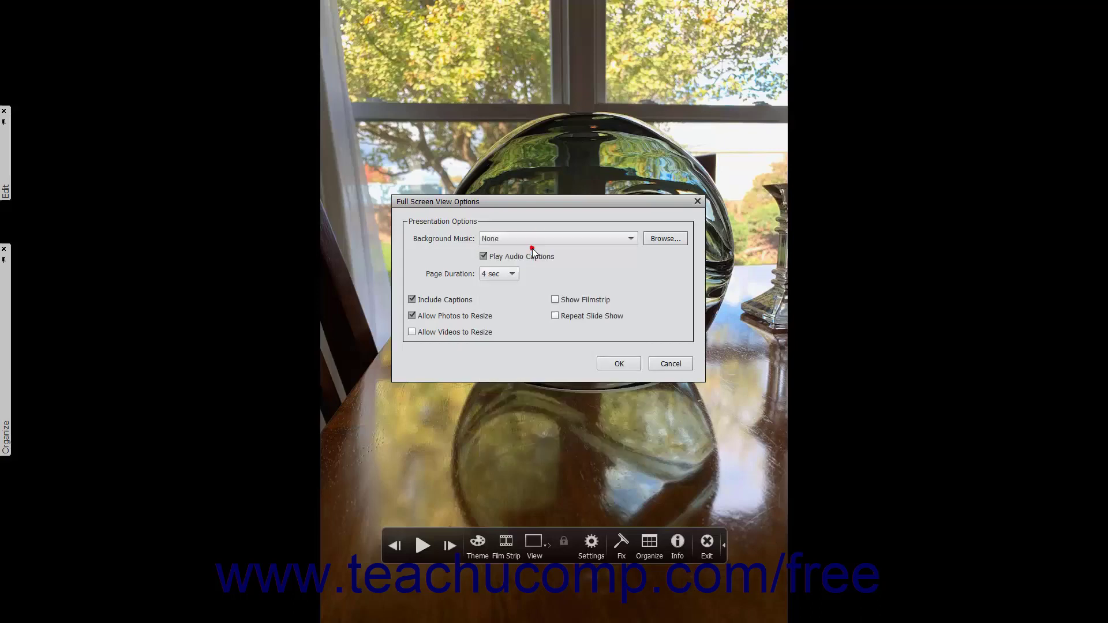
{"action": "left_click", "coordinate": [603, 366]}
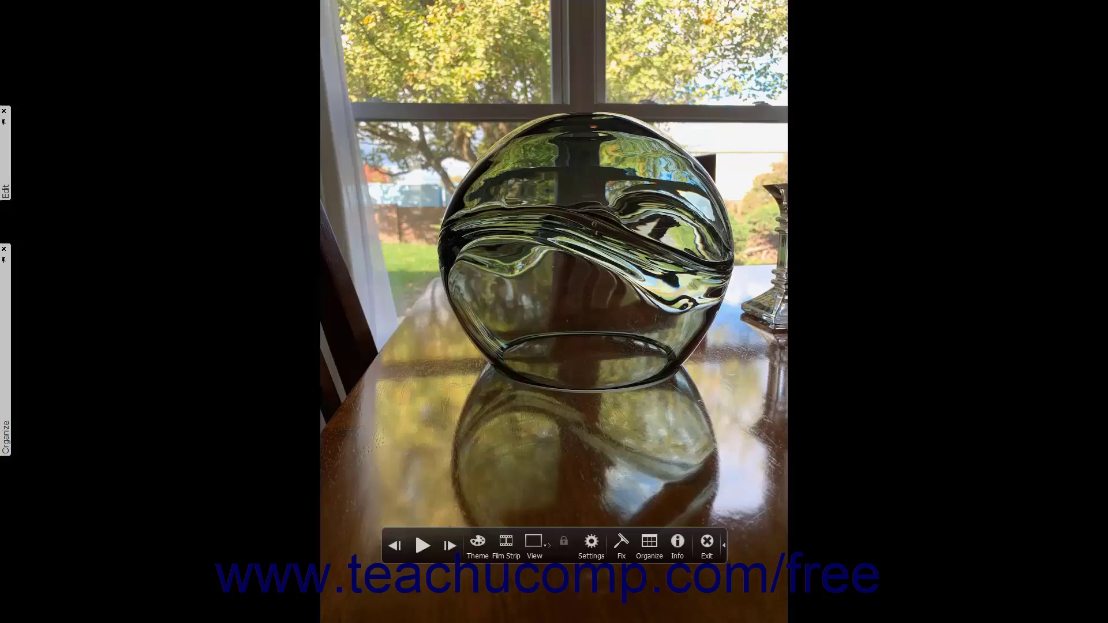
Set the slideshow transition to Fade In/Out instead of Classic.
{"action": "left_click", "coordinate": [485, 544]}
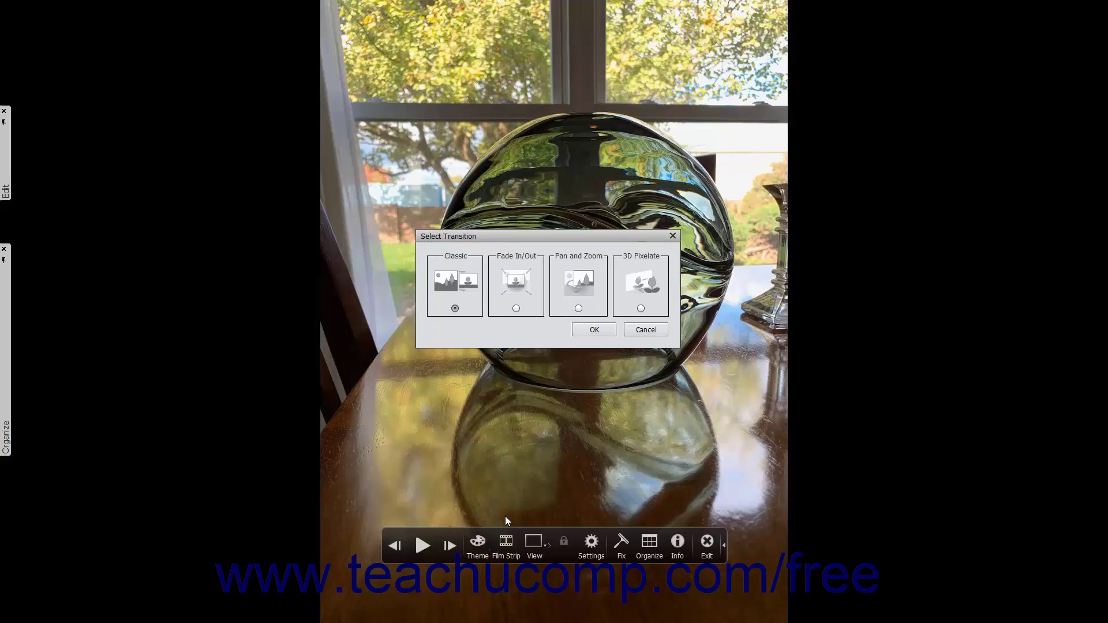
{"action": "left_click", "coordinate": [516, 308]}
{"action": "left_click", "coordinate": [593, 328]}
Show the thumbnail film strip and jump to the black dog photo.
{"action": "left_click", "coordinate": [505, 544]}
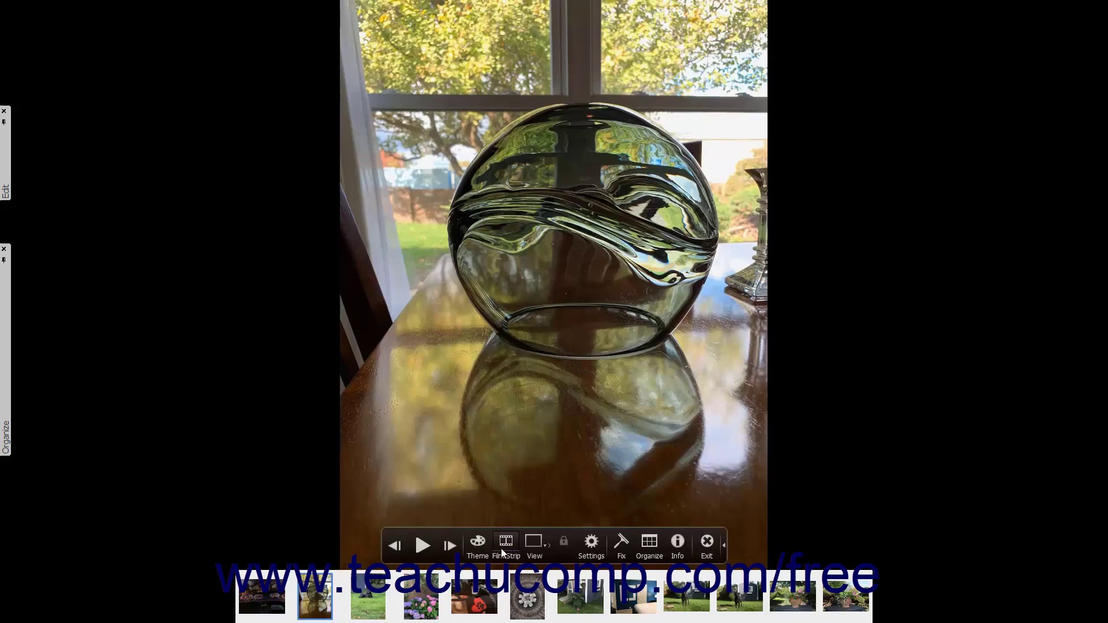
{"action": "left_click", "coordinate": [484, 599]}
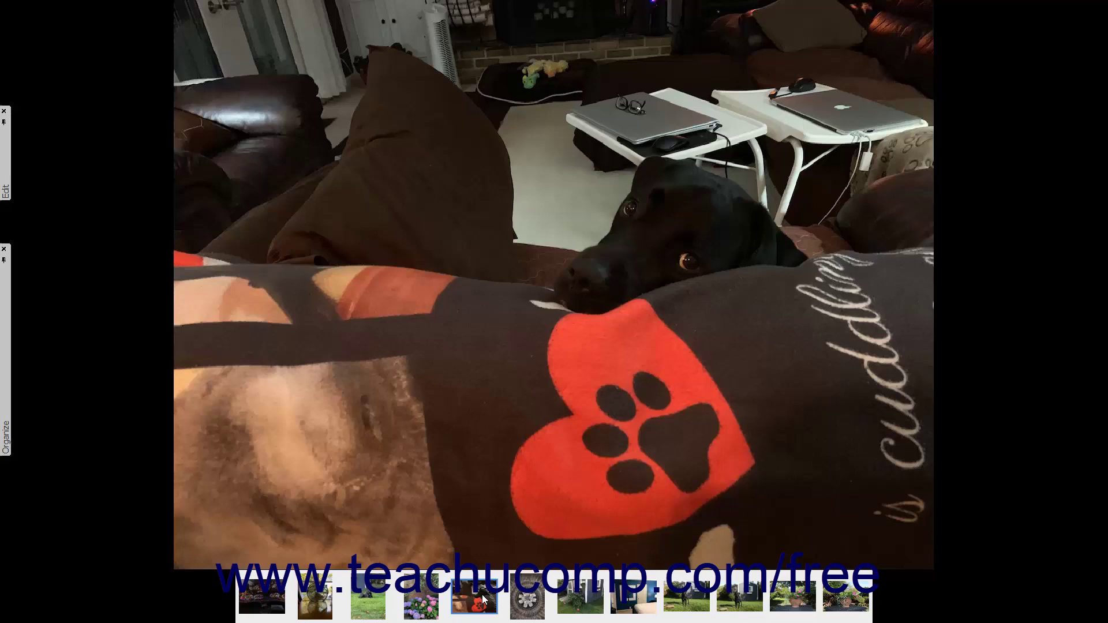
{"action": "mouse_move", "coordinate": [483, 542]}
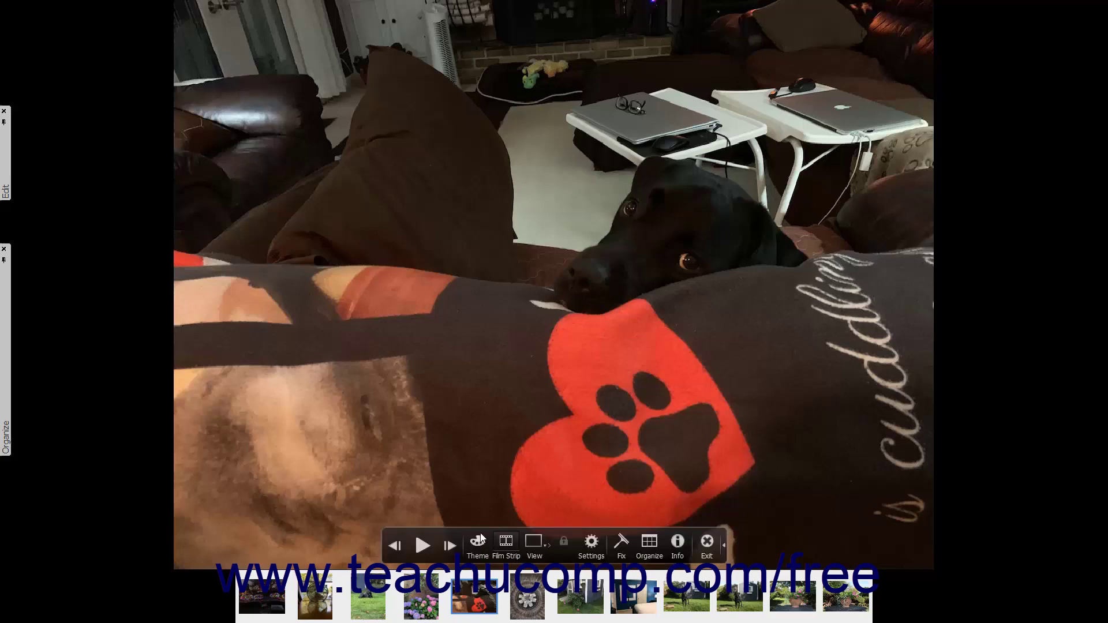
Zoom the dog photo to 100% and zoom in and out to inspect it.
{"action": "left_click", "coordinate": [482, 388]}
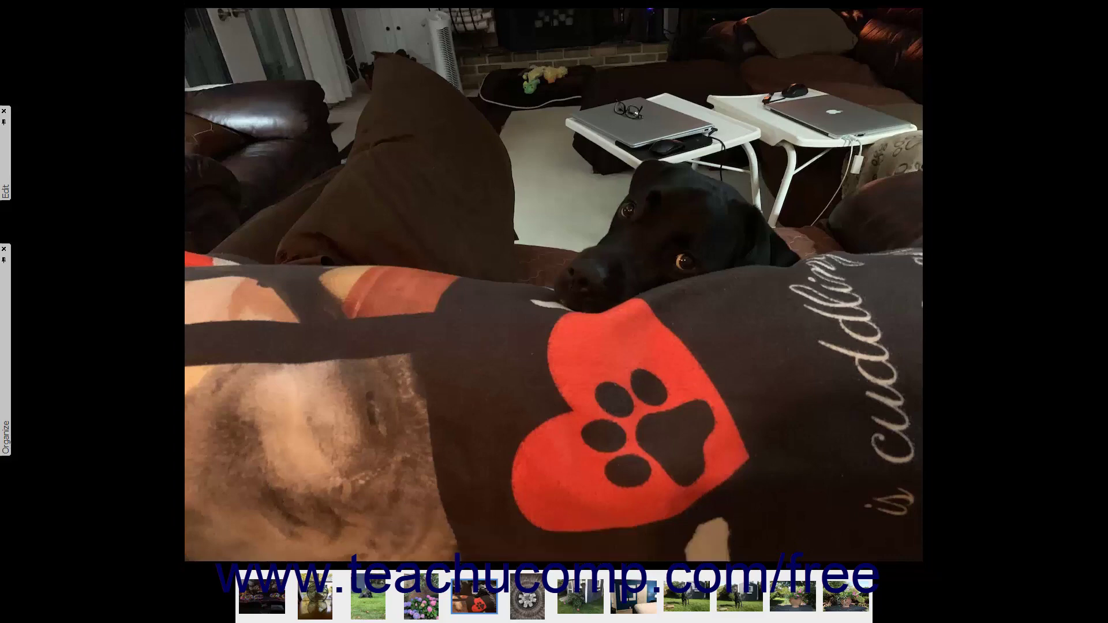
{"action": "left_click", "coordinate": [478, 343]}
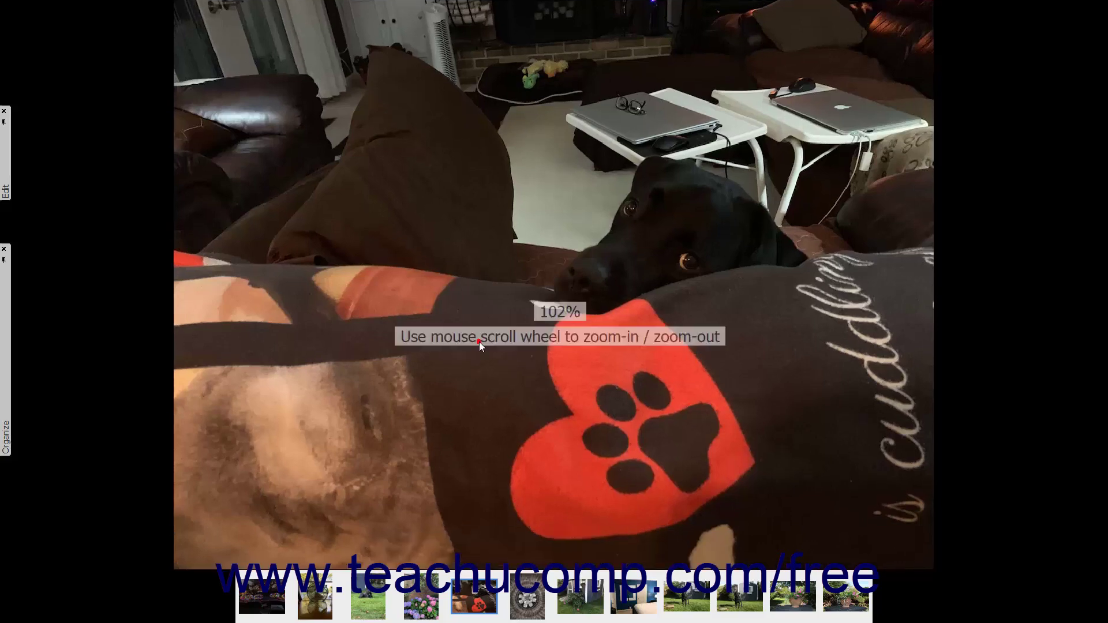
{"action": "left_click", "coordinate": [480, 378]}
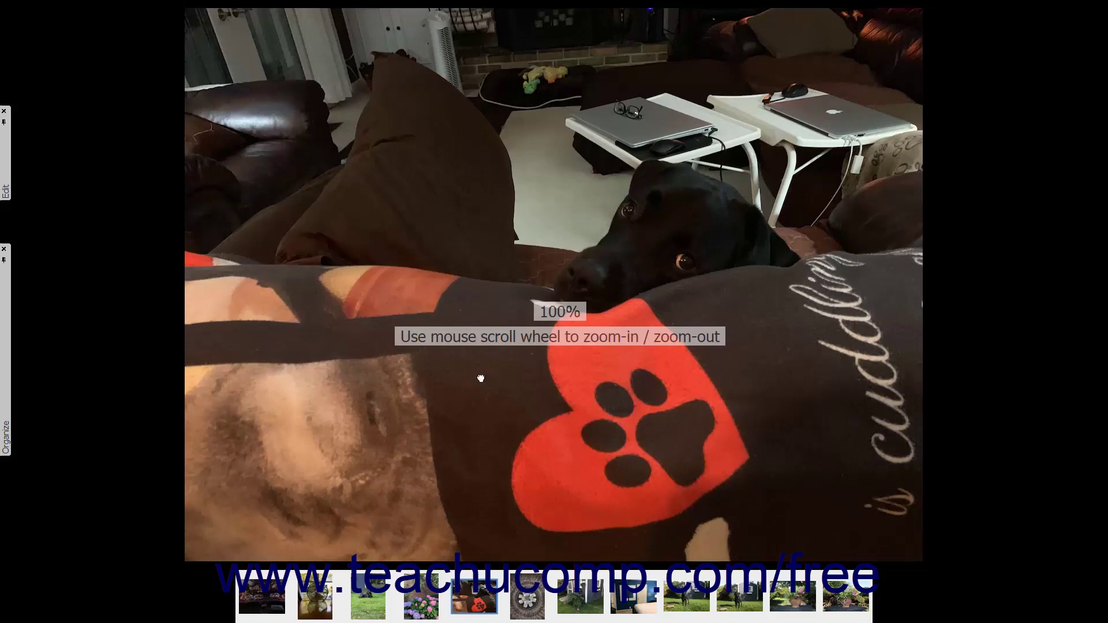
{"action": "left_click", "coordinate": [481, 377]}
{"action": "left_click", "coordinate": [481, 379]}
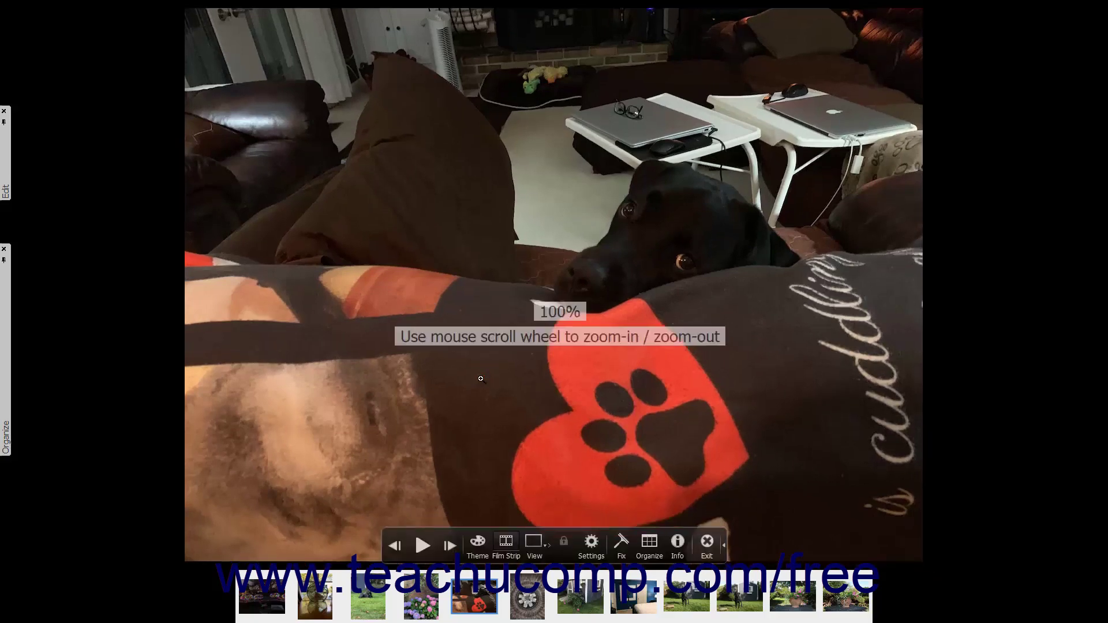
{"action": "left_click", "coordinate": [479, 376]}
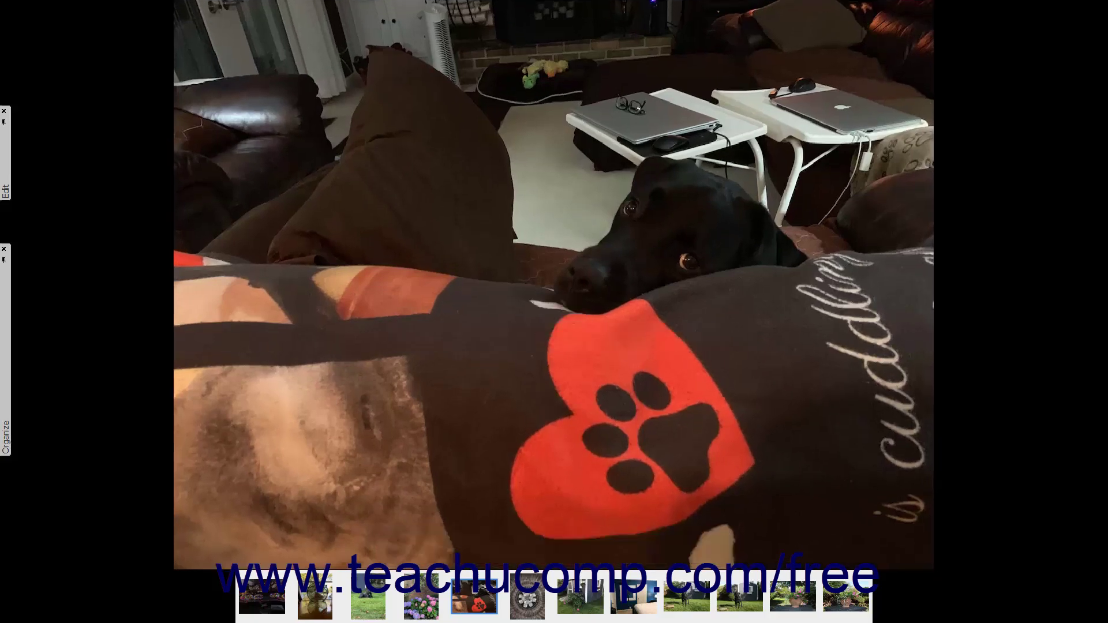
{"action": "mouse_move", "coordinate": [482, 380]}
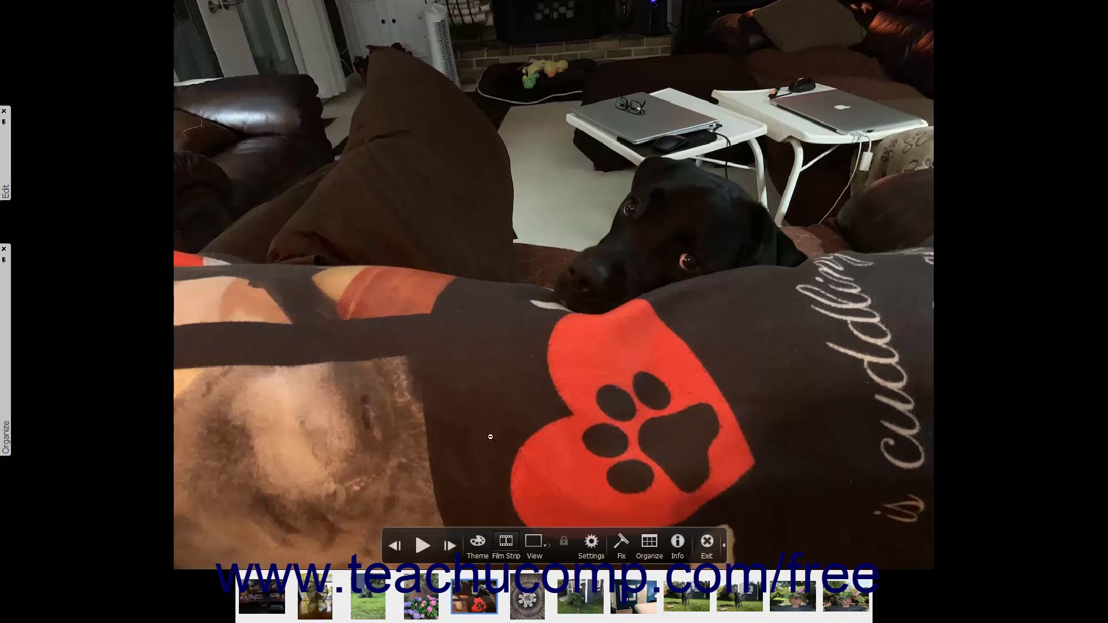
{"action": "scroll", "coordinate": [490, 436], "scroll_direction": "down", "scroll_amount": 3}
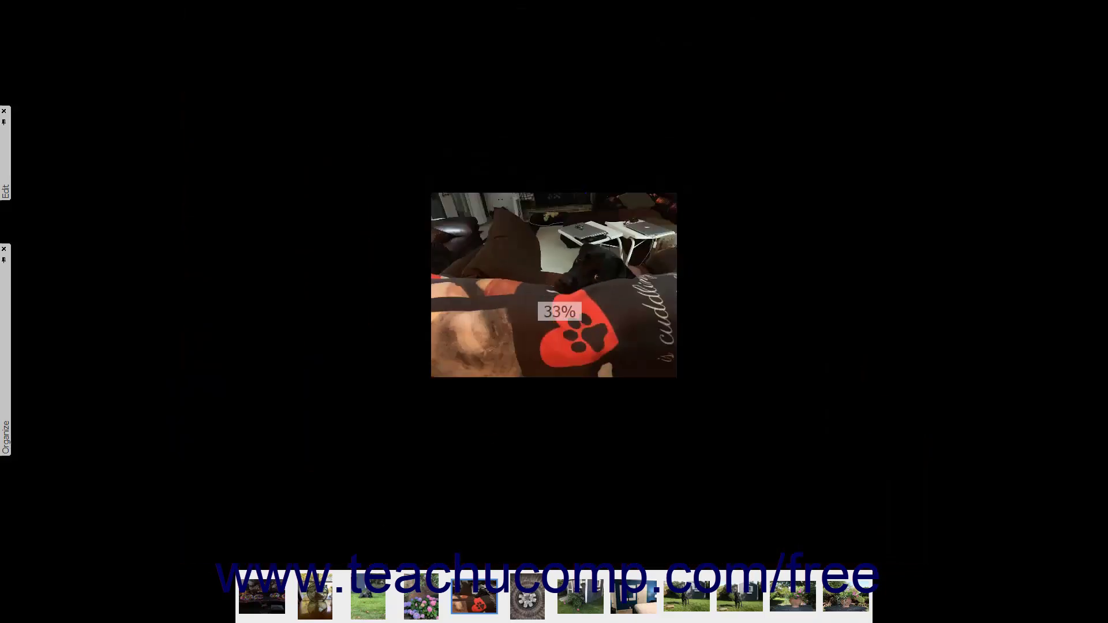
{"action": "scroll", "coordinate": [490, 437], "scroll_direction": "up", "scroll_amount": 5}
{"action": "scroll", "coordinate": [554, 286], "scroll_direction": "down", "scroll_amount": 4}
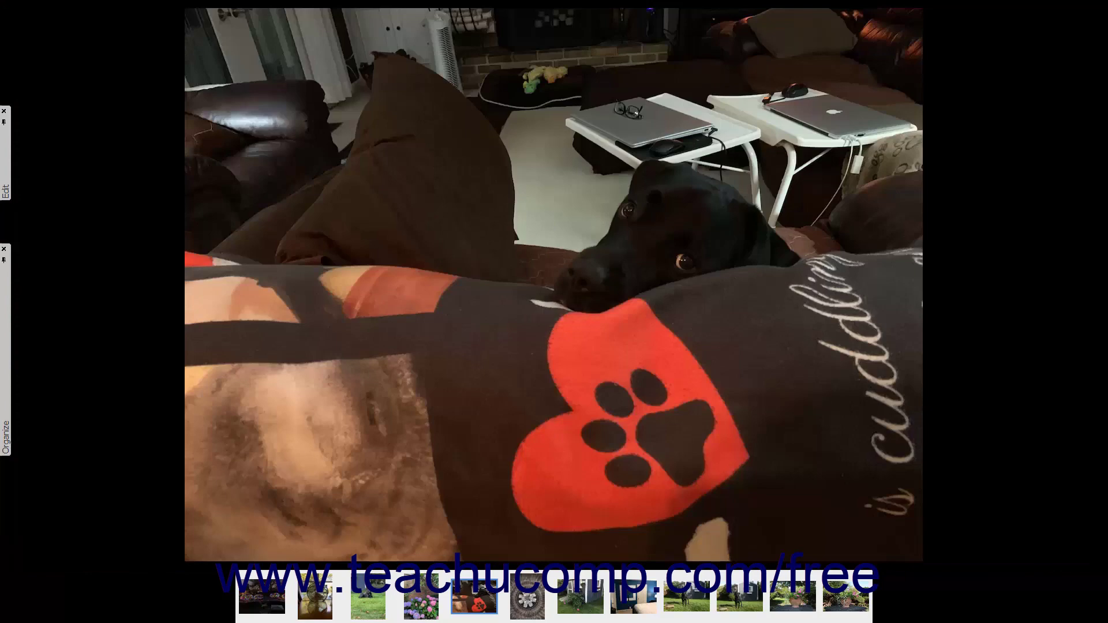
{"action": "scroll", "coordinate": [544, 289], "scroll_direction": "up", "scroll_amount": 2}
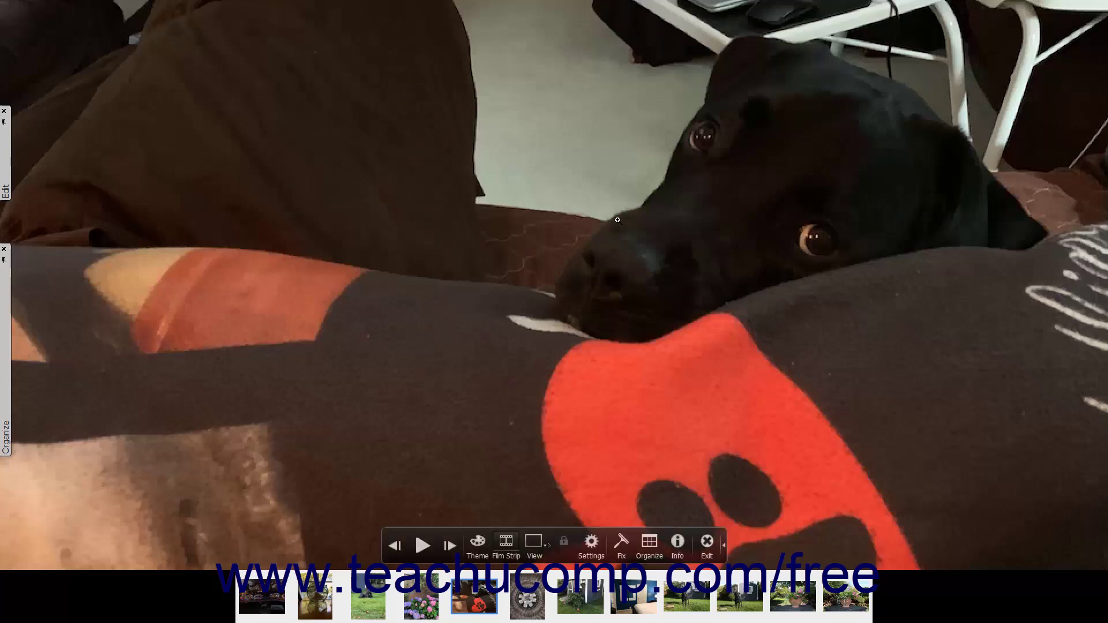
Pan the zoomed photo, fit it back to the screen, and hide the film strip.
{"action": "left_click_drag", "start_coordinate": [628, 208], "coordinate": [454, 281]}
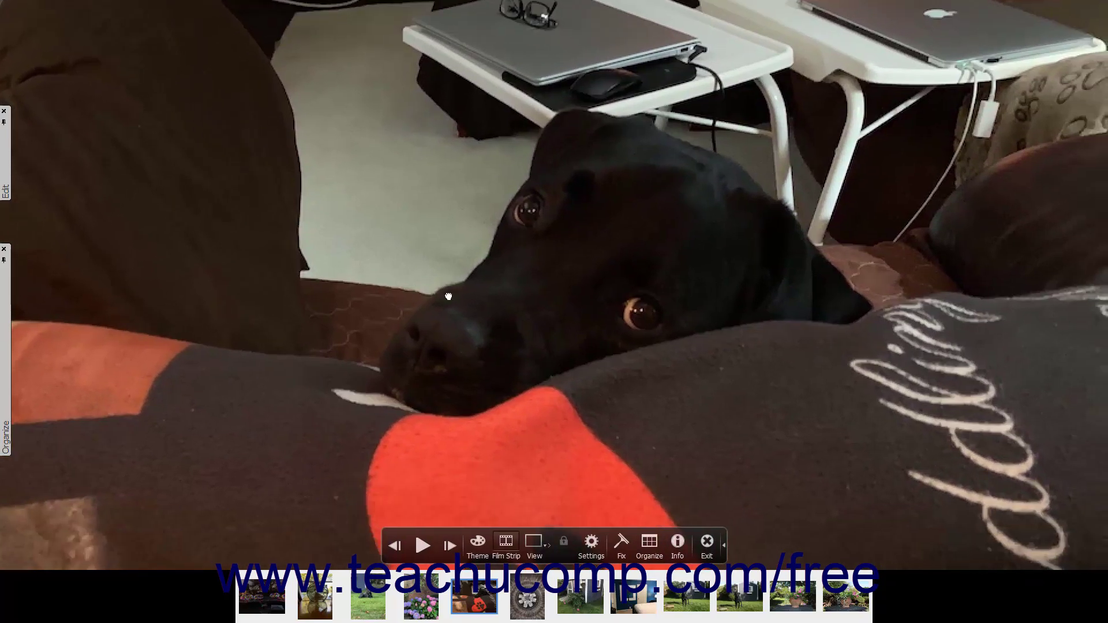
{"action": "left_click", "coordinate": [452, 291]}
{"action": "left_click", "coordinate": [510, 542]}
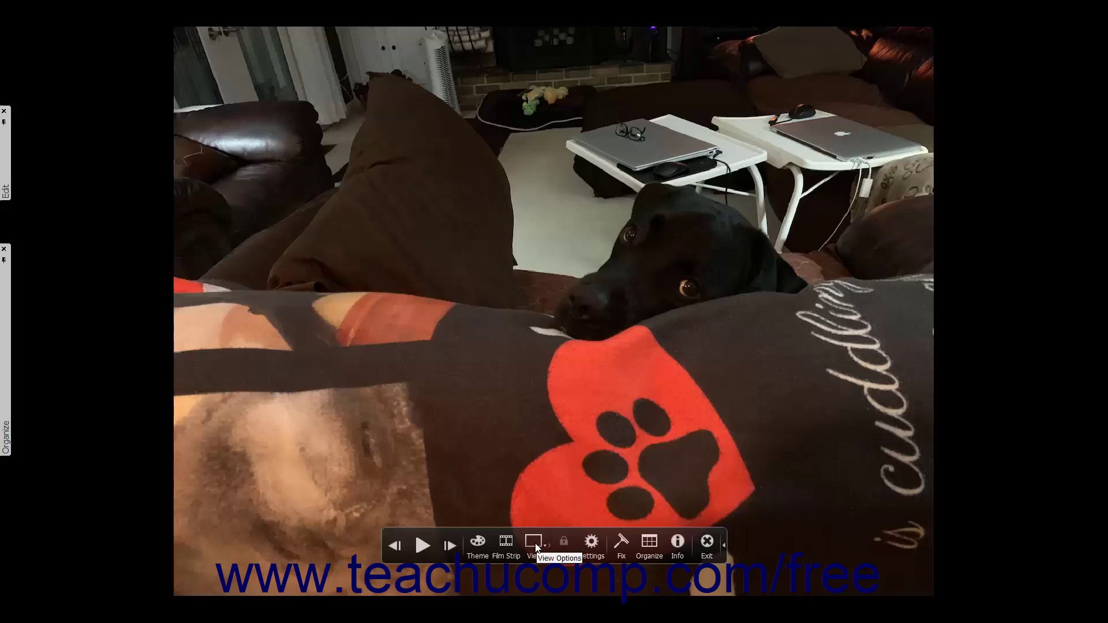
Compare the dog and chandelier photos Side by Side with synced panning and zooming.
{"action": "left_click", "coordinate": [536, 547]}
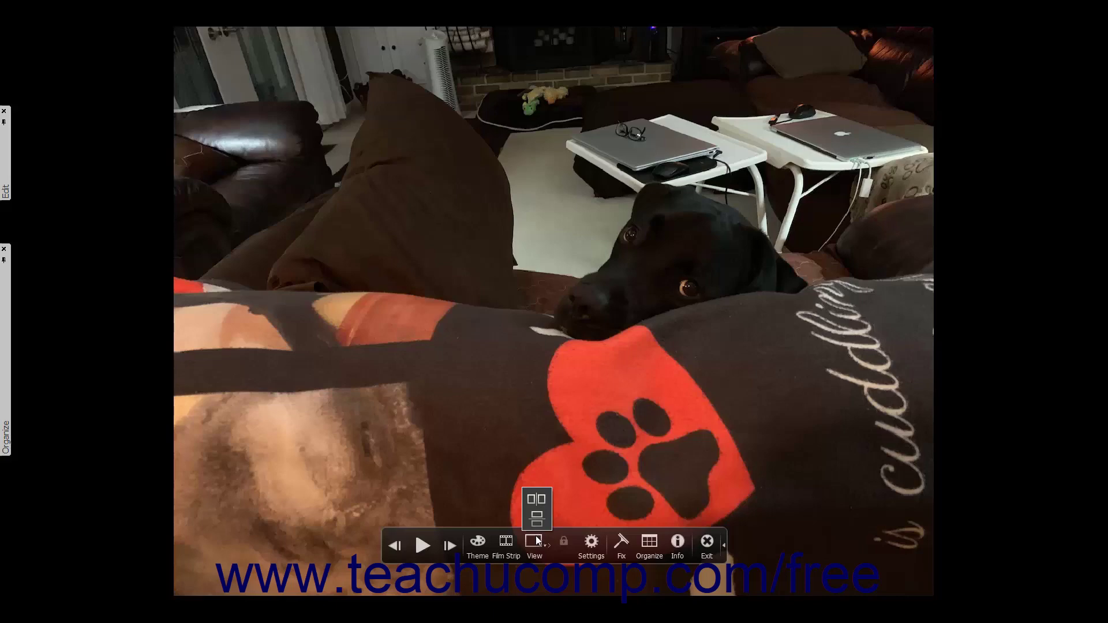
{"action": "left_click", "coordinate": [540, 499]}
{"action": "mouse_move", "coordinate": [569, 439]}
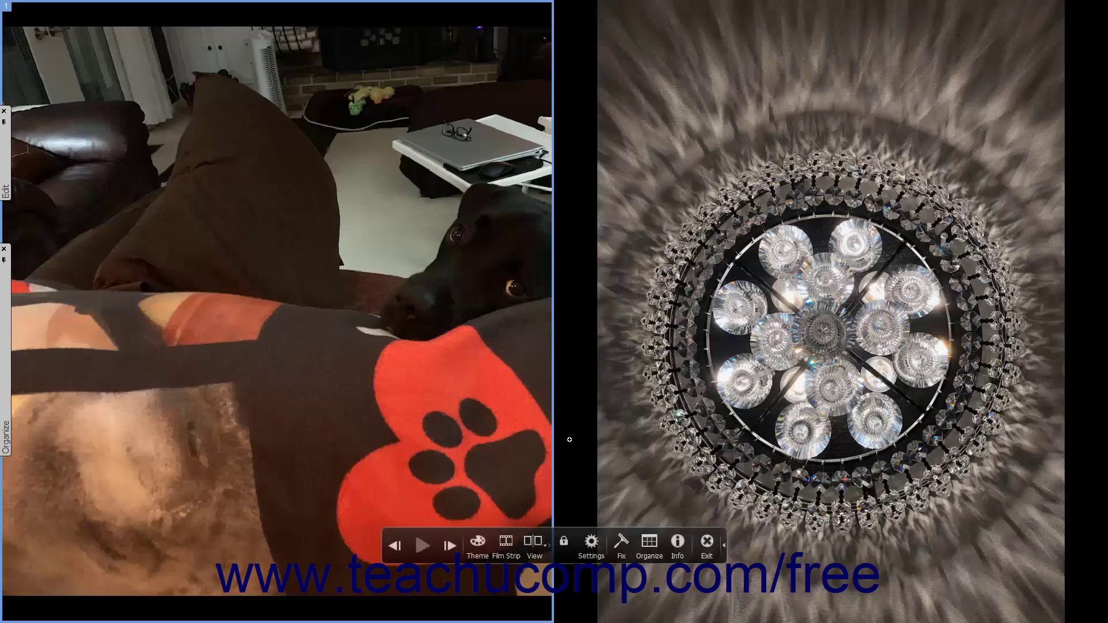
{"action": "left_click", "coordinate": [563, 542]}
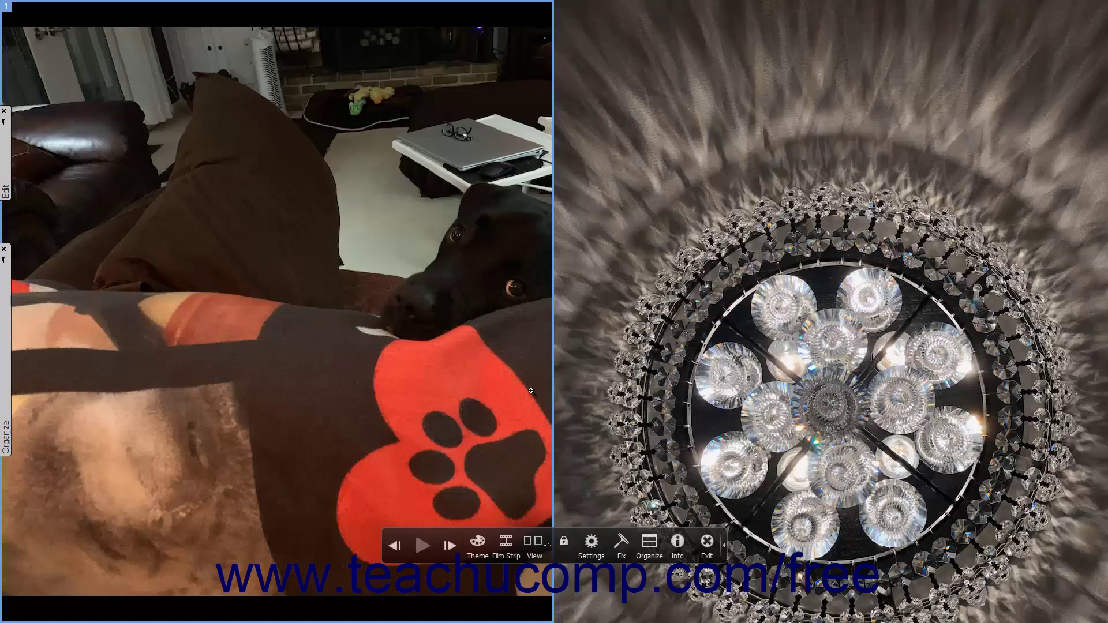
{"action": "scroll", "coordinate": [629, 304], "scroll_direction": "down", "scroll_amount": 2}
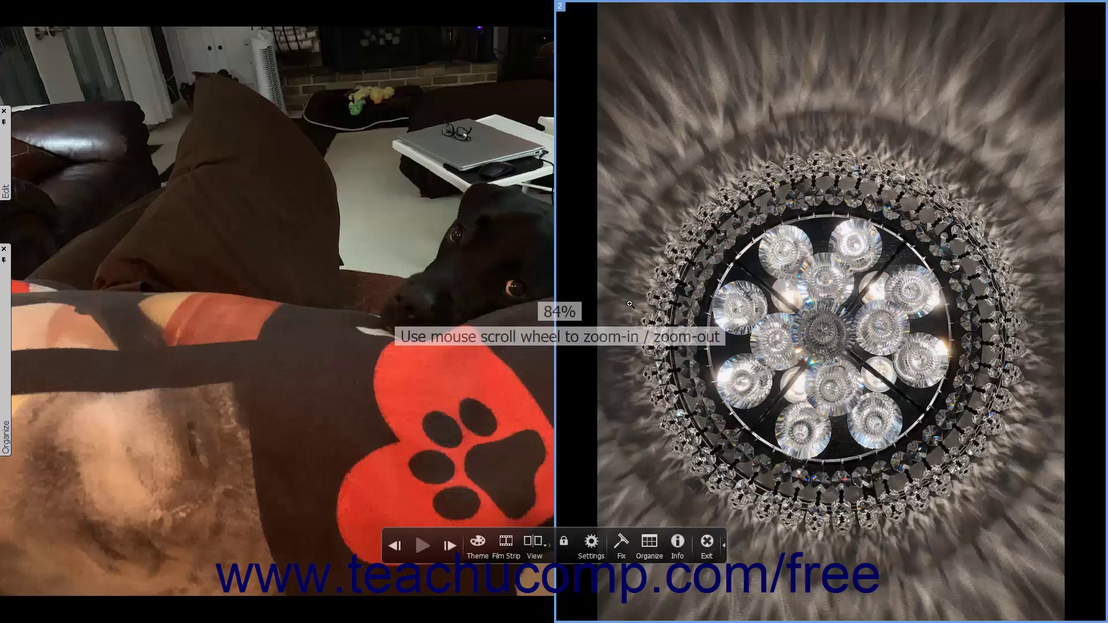